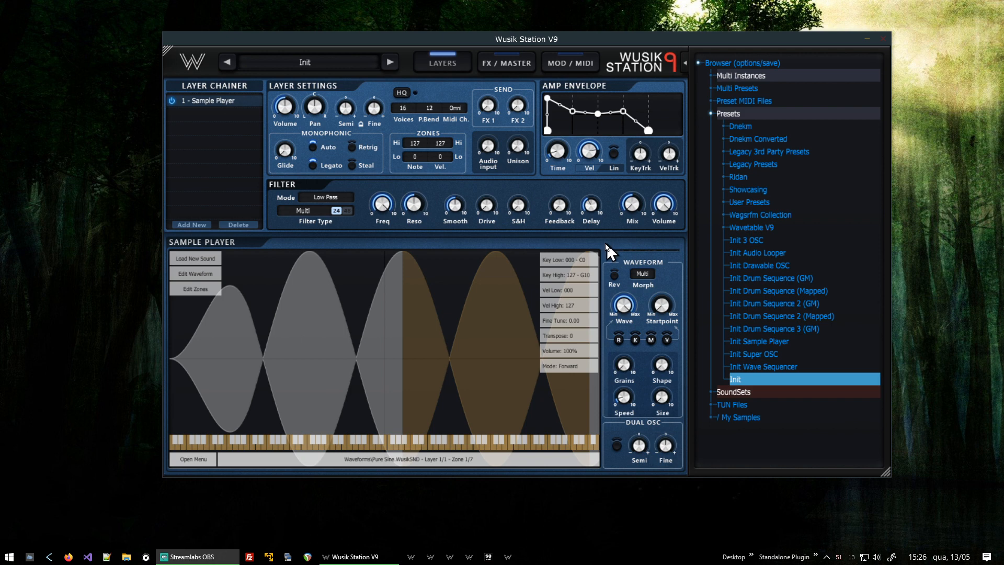
- Load the Init preset, then load the Analog Voices sound from the AOS sound set
{"action": "mouse_move", "coordinate": [591, 145]}
{"action": "double_click", "coordinate": [747, 382]}
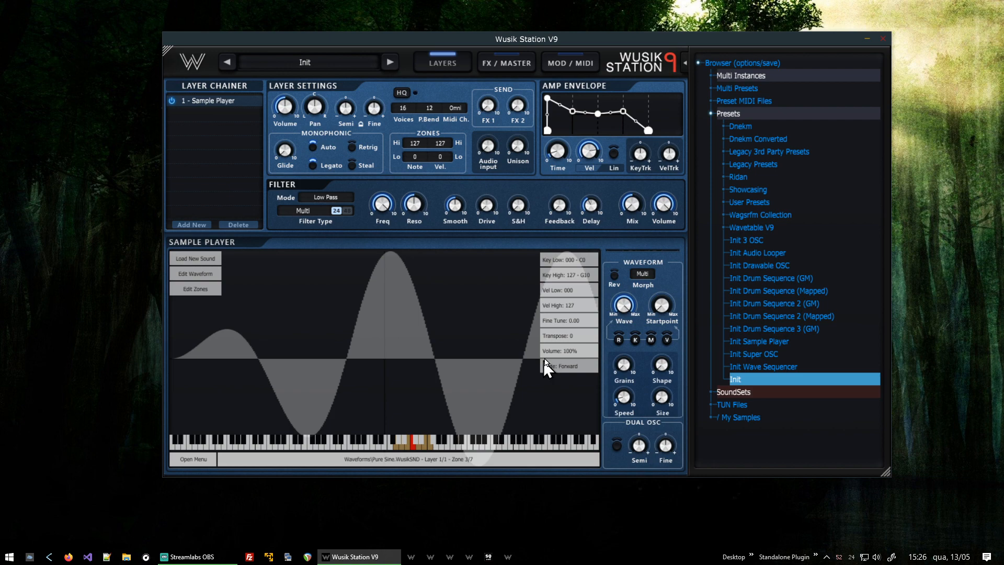
{"action": "left_click", "coordinate": [765, 392]}
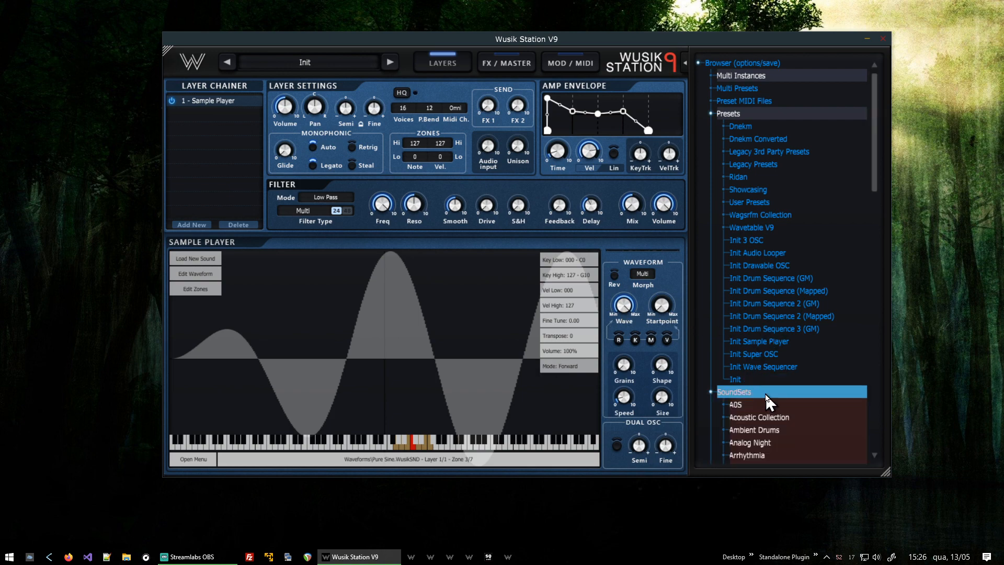
{"action": "scroll", "coordinate": [779, 301], "scroll_direction": "down", "scroll_amount": 5}
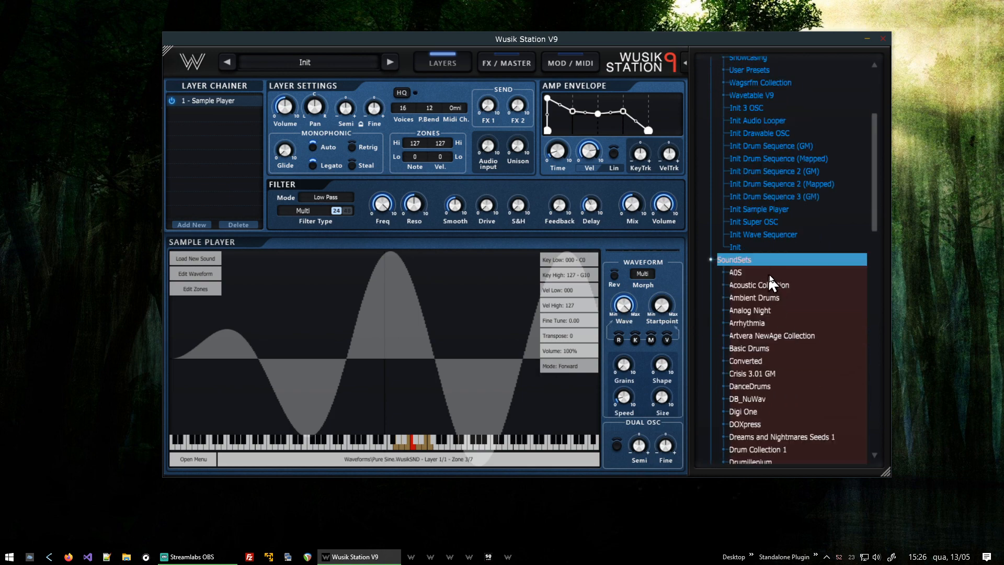
{"action": "left_click", "coordinate": [769, 273]}
{"action": "left_click", "coordinate": [786, 297]}
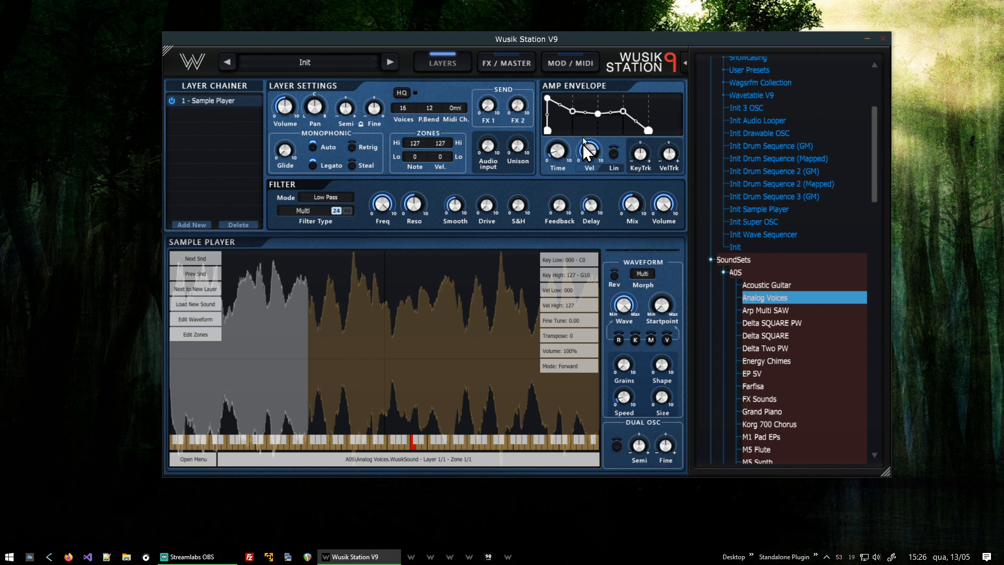
- Switch the amp envelope to ADSR mode and raise its sustain level to the maximum
{"action": "right_click", "coordinate": [665, 113]}
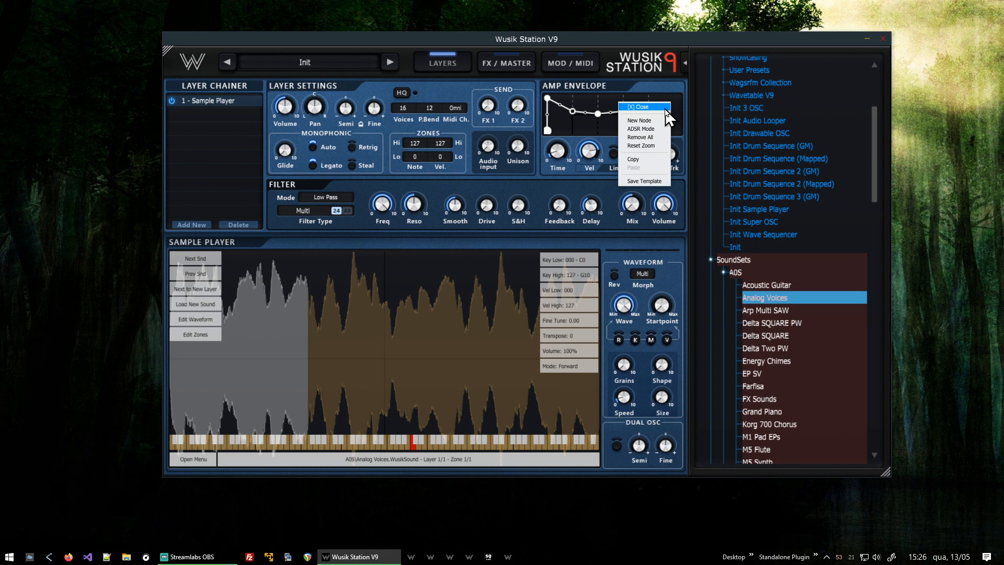
{"action": "left_click", "coordinate": [660, 129]}
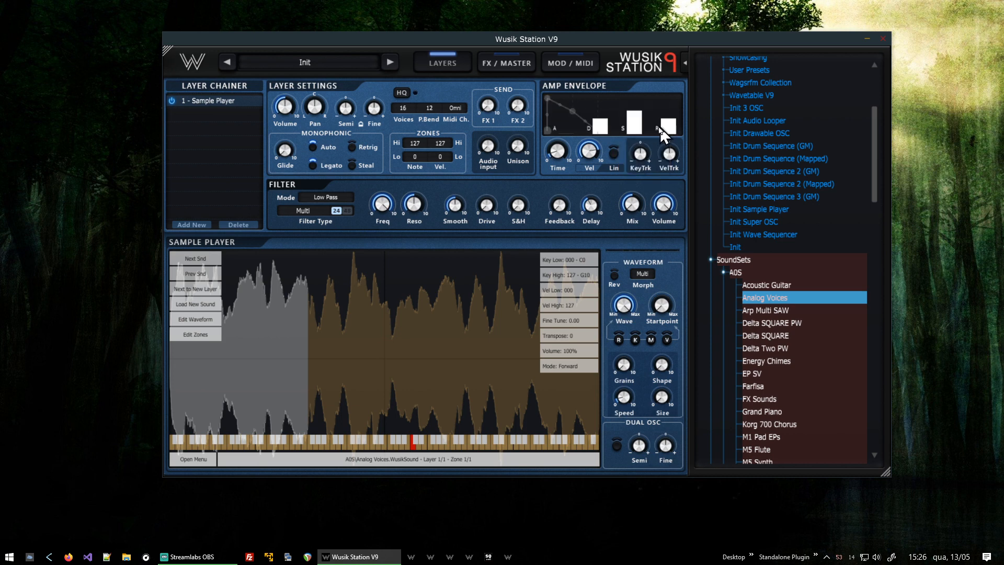
{"action": "left_click_drag", "start_coordinate": [641, 130], "coordinate": [644, 89]}
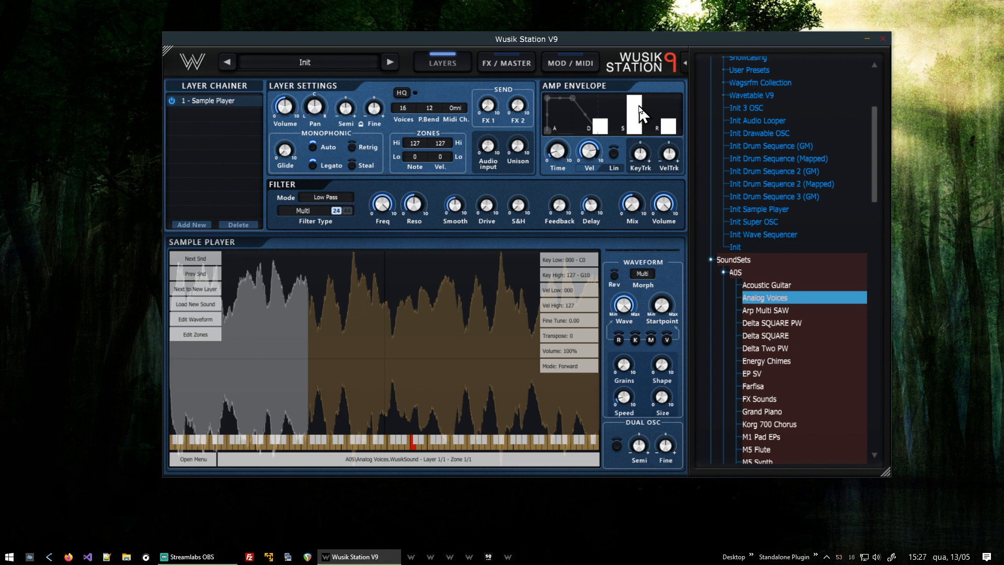
- Add a modulation routing with LFO 1 as source and the Sample Player volume as destination
{"action": "left_click", "coordinate": [560, 66]}
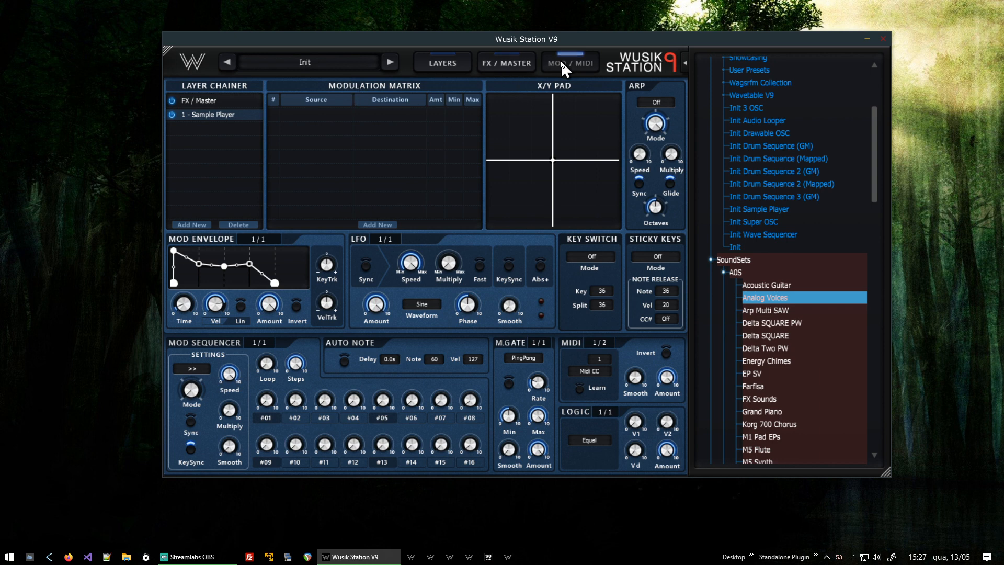
{"action": "left_click", "coordinate": [388, 224]}
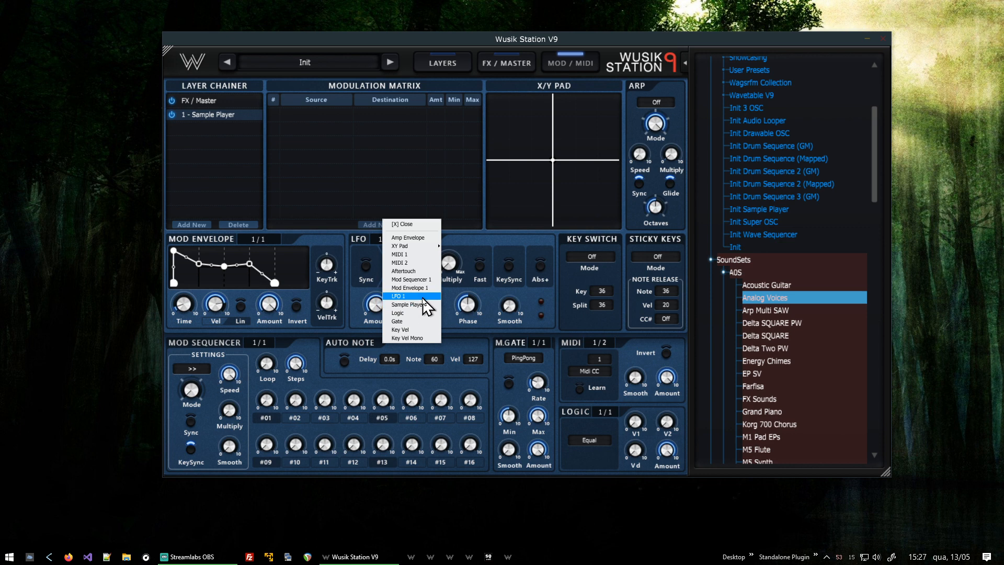
{"action": "left_click", "coordinate": [423, 297]}
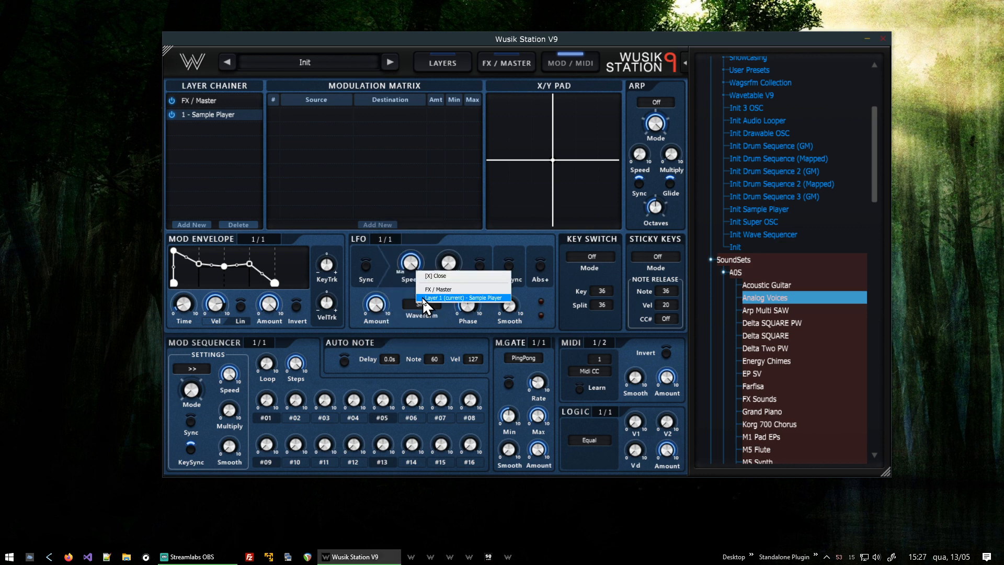
{"action": "left_click", "coordinate": [474, 298]}
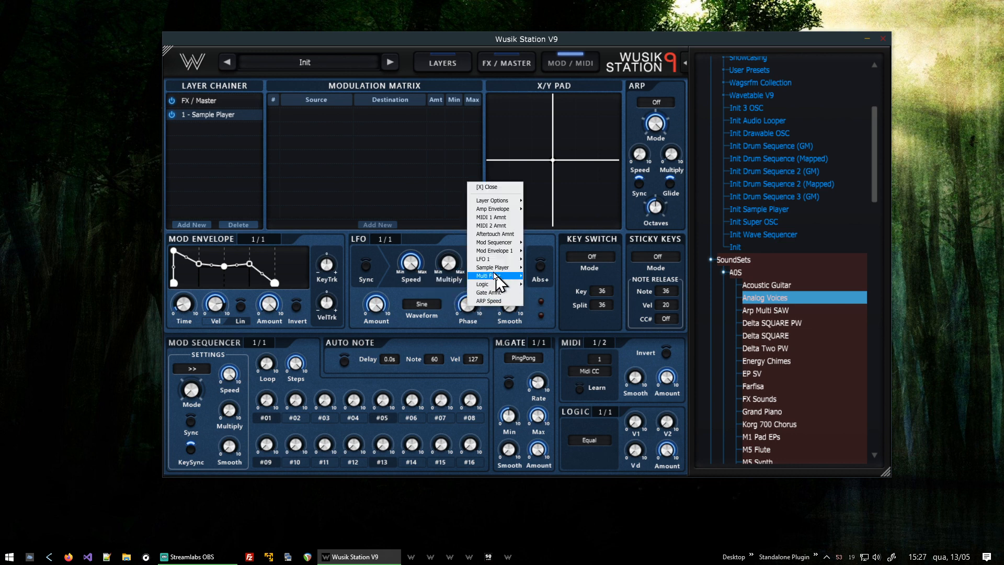
{"action": "mouse_move", "coordinate": [495, 268]}
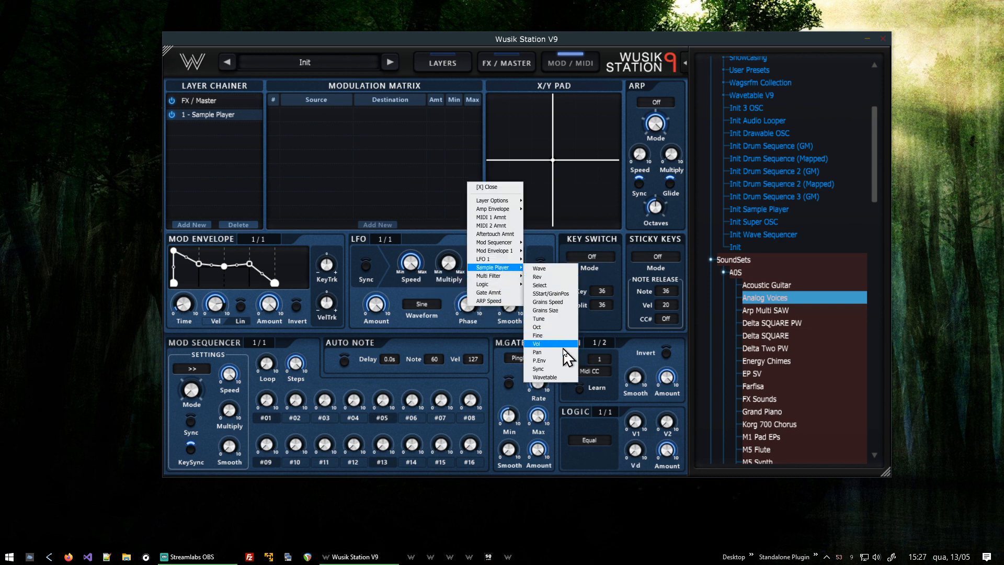
{"action": "left_click", "coordinate": [538, 344]}
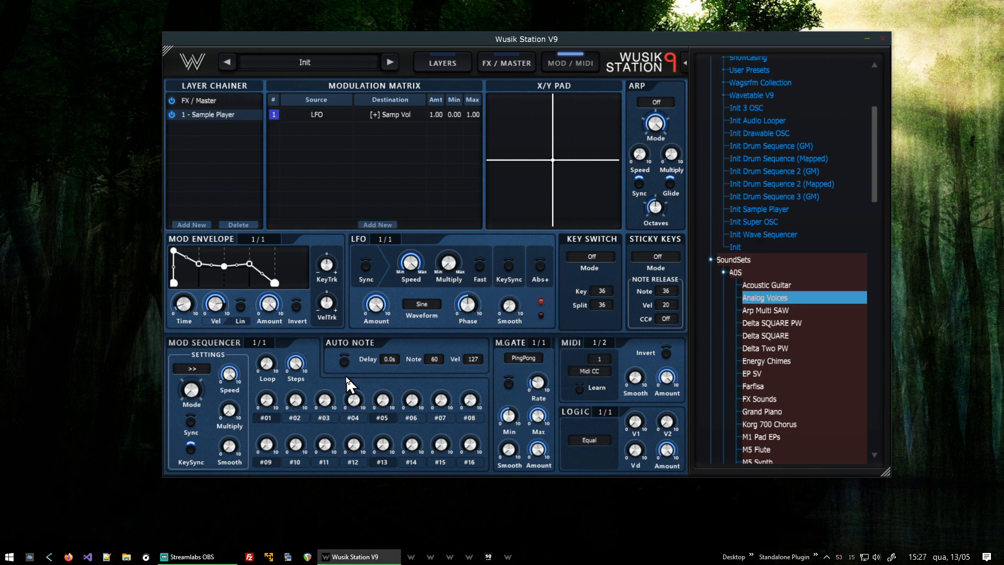
- Turn on the LFO's Abs+ option and lower the LFO speed
{"action": "mouse_move", "coordinate": [457, 275]}
{"action": "left_click", "coordinate": [540, 265]}
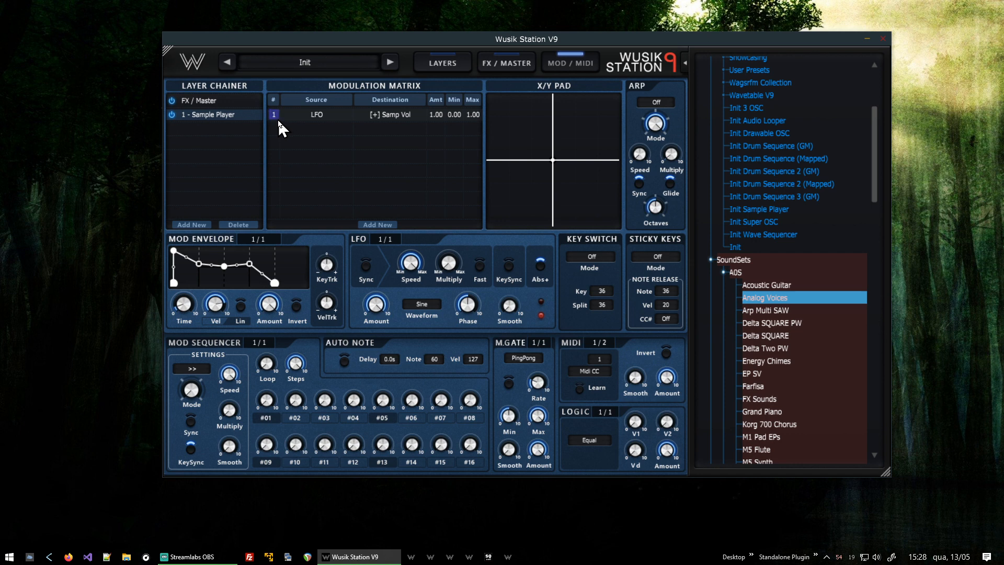
{"action": "left_click", "coordinate": [540, 265]}
{"action": "left_click", "coordinate": [540, 265]}
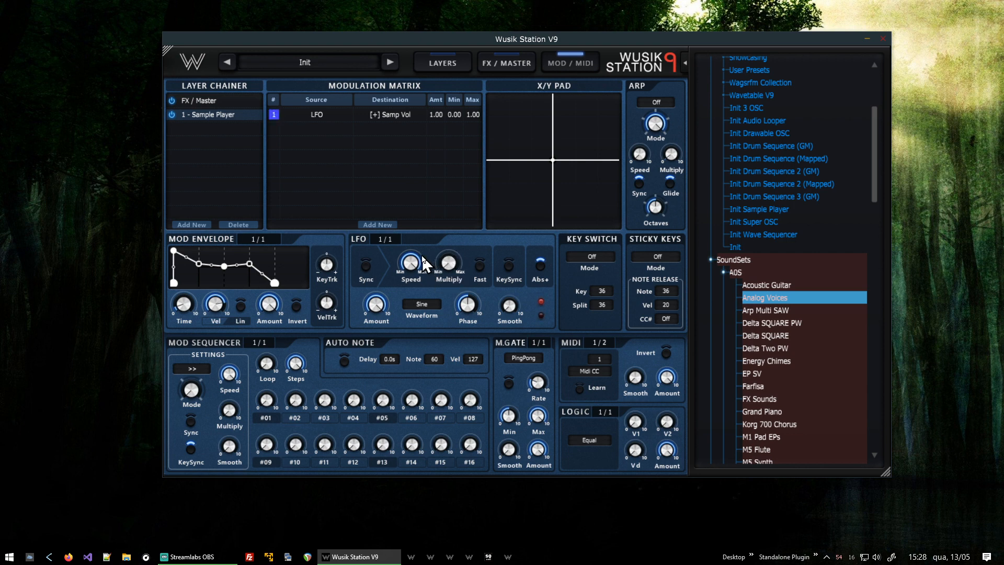
{"action": "left_click_drag", "start_coordinate": [422, 260], "coordinate": [424, 288]}
- Switch the mod envelope to ADSR mode and reshape its decay and sustain levels
{"action": "left_click", "coordinate": [439, 61]}
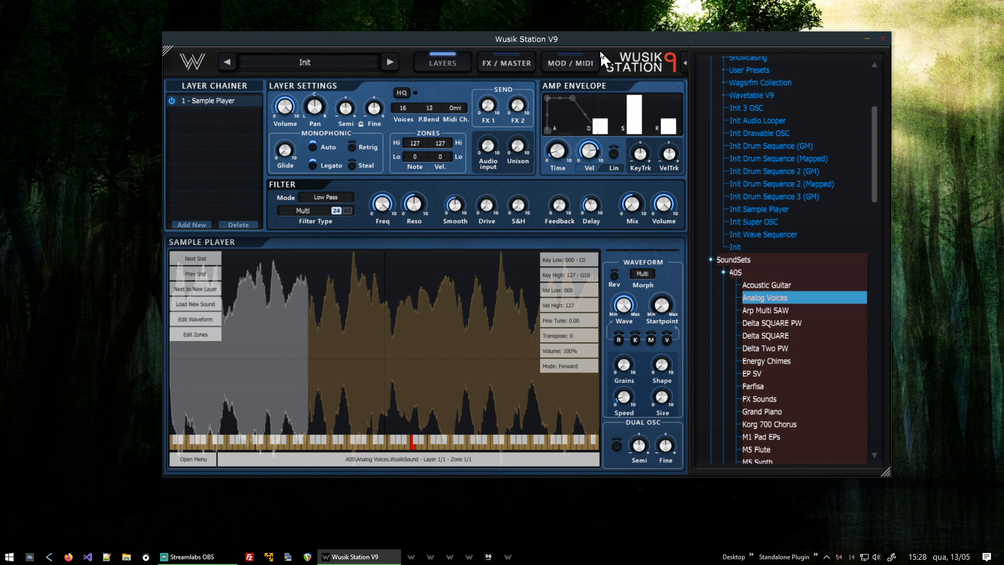
{"action": "left_click", "coordinate": [578, 57]}
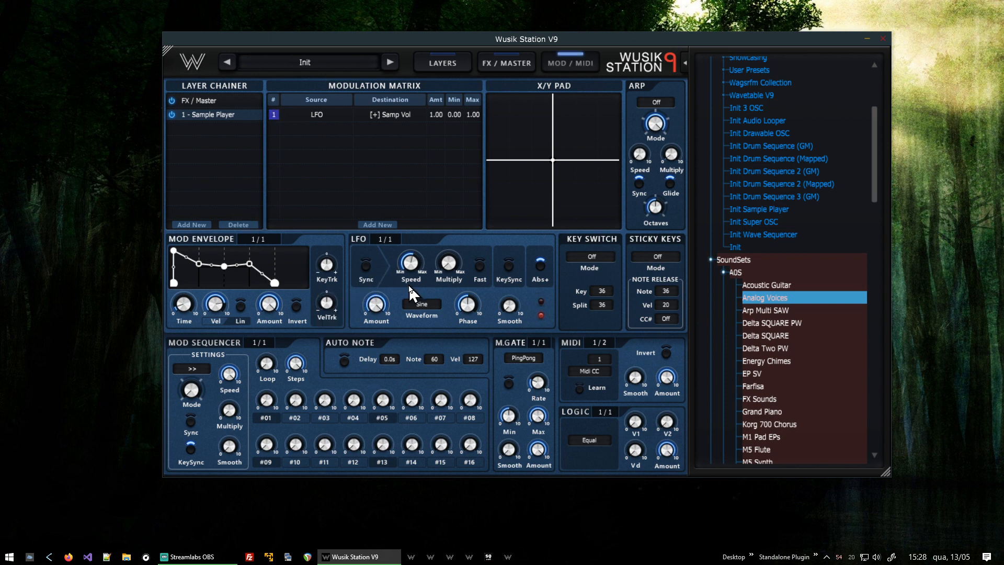
{"action": "right_click", "coordinate": [292, 263]}
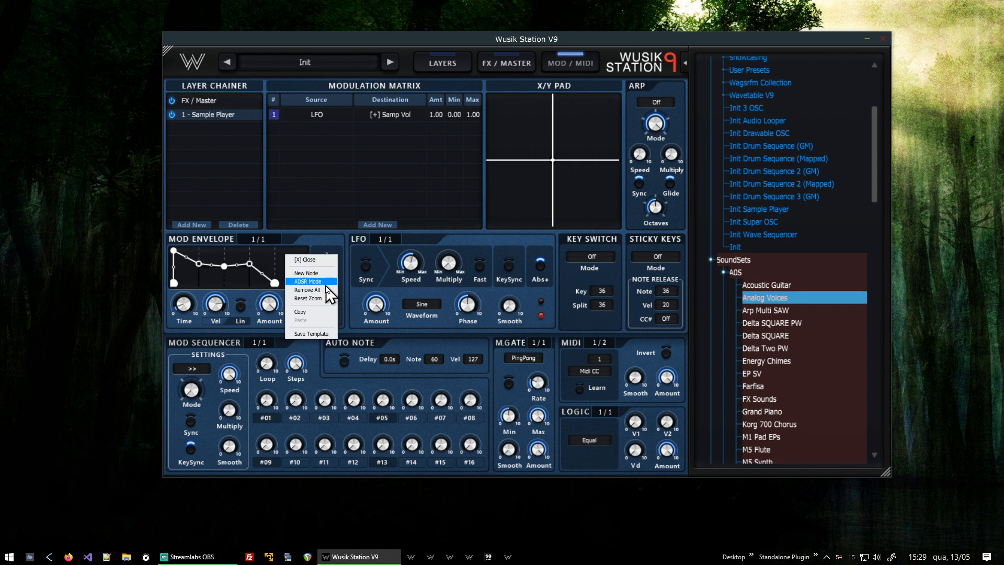
{"action": "left_click", "coordinate": [329, 284]}
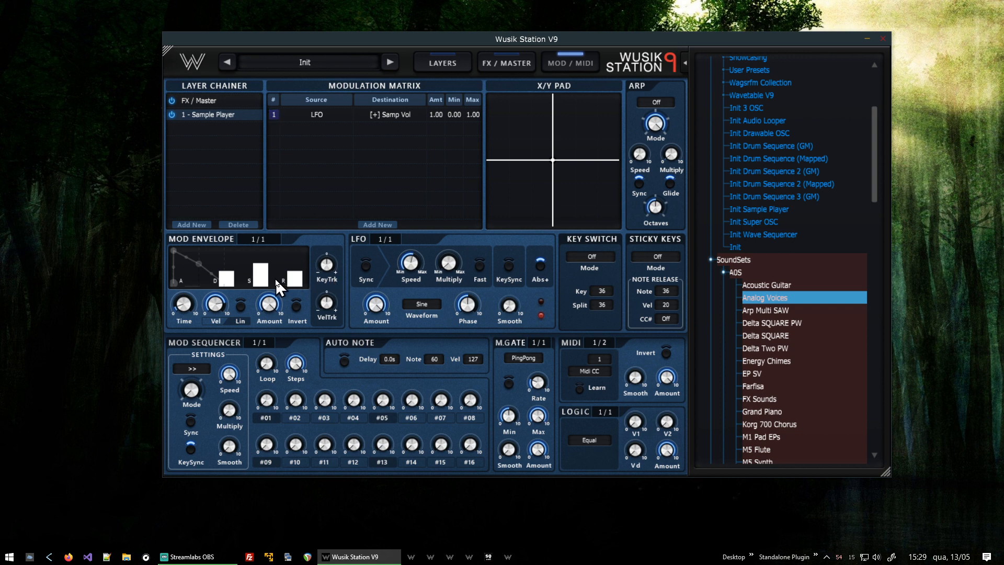
{"action": "left_click_drag", "start_coordinate": [256, 276], "coordinate": [237, 238]}
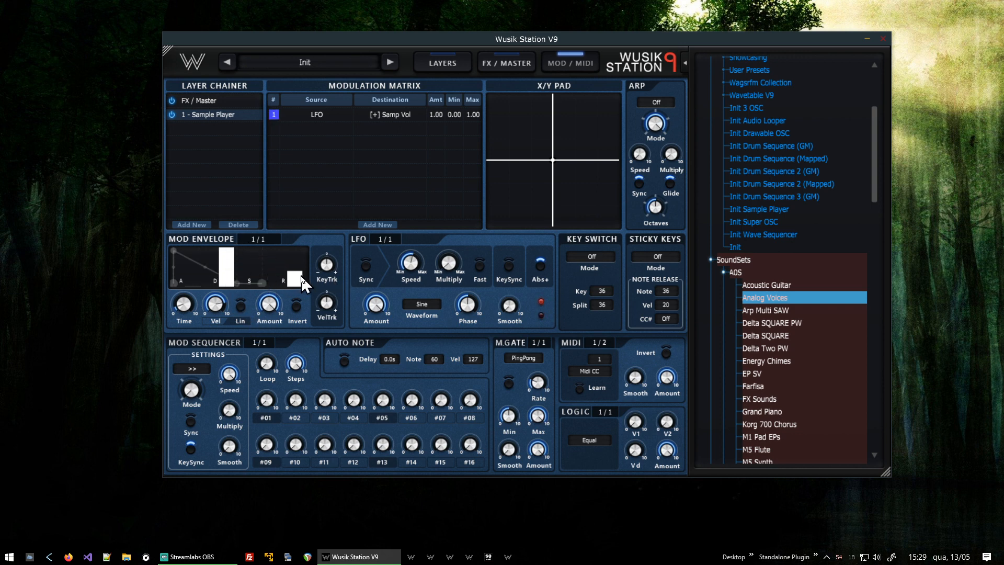
- Add a modulation routing with Mod Envelope 1 as source and the Sample Player volume as destination
{"action": "left_click", "coordinate": [377, 225]}
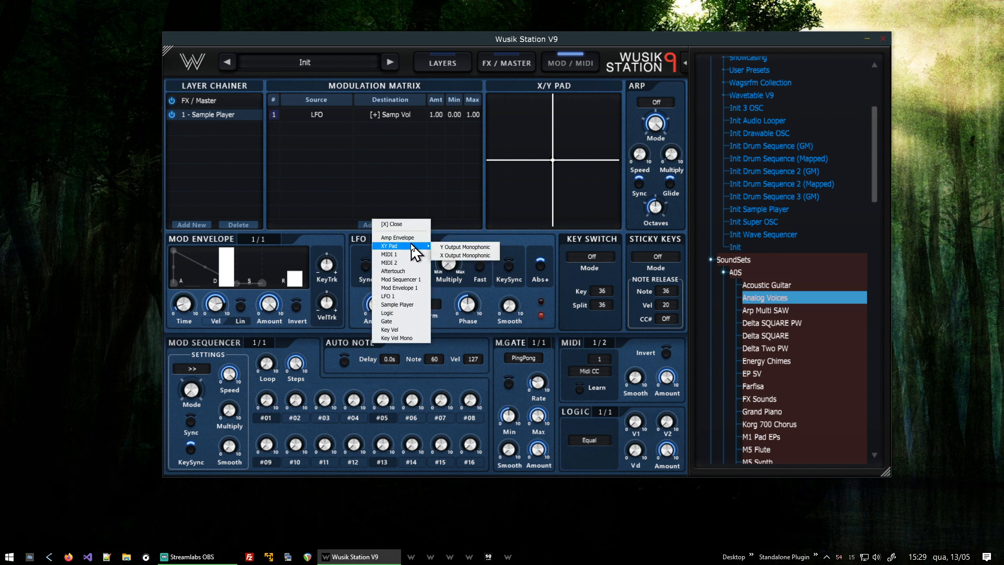
{"action": "left_click", "coordinate": [423, 289]}
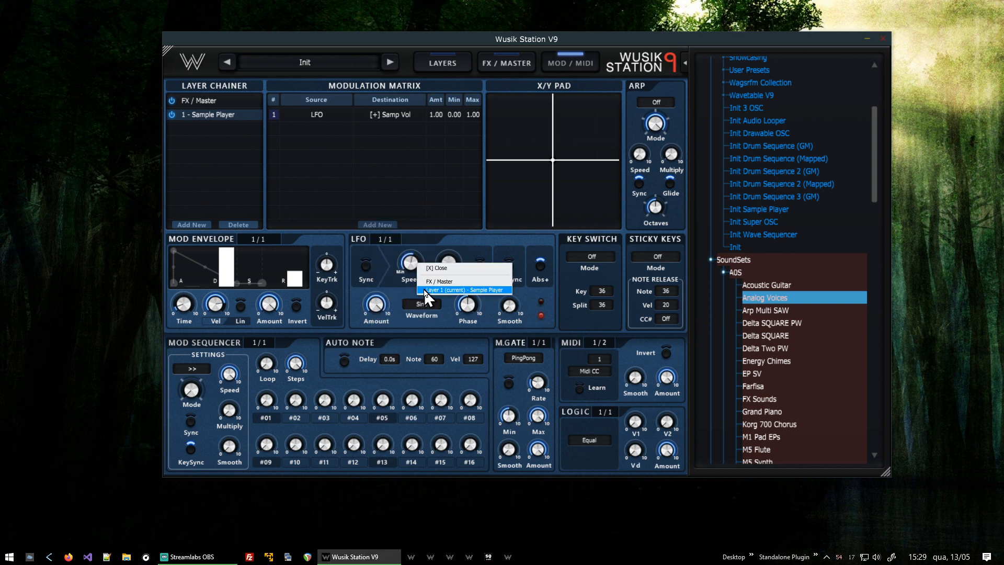
{"action": "left_click", "coordinate": [477, 290]}
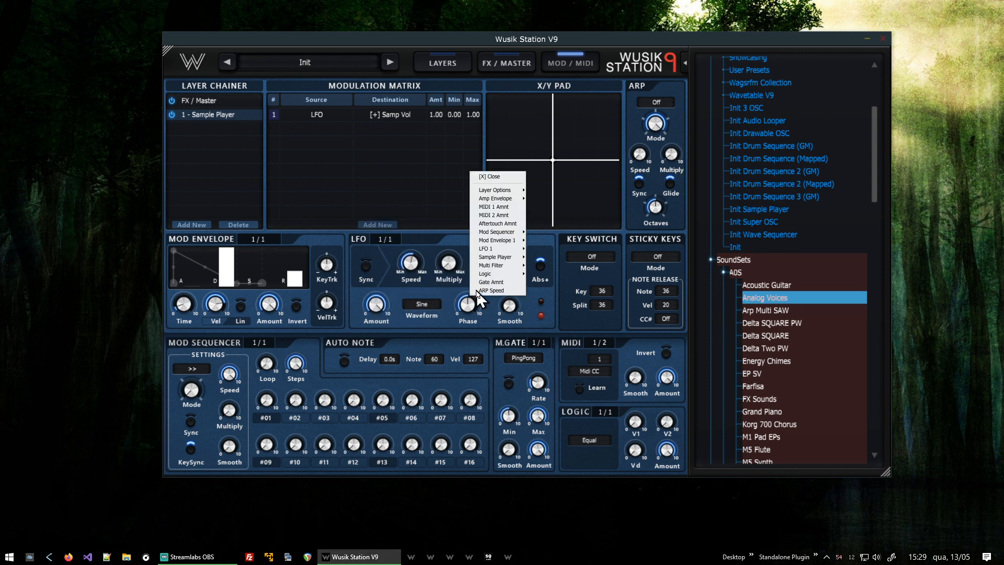
{"action": "mouse_move", "coordinate": [494, 267]}
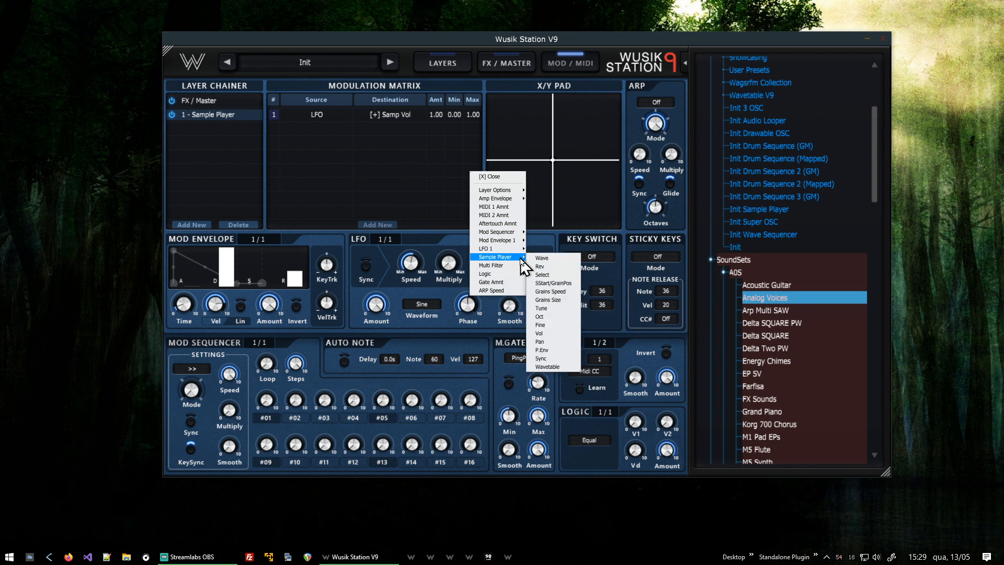
{"action": "left_click", "coordinate": [572, 338]}
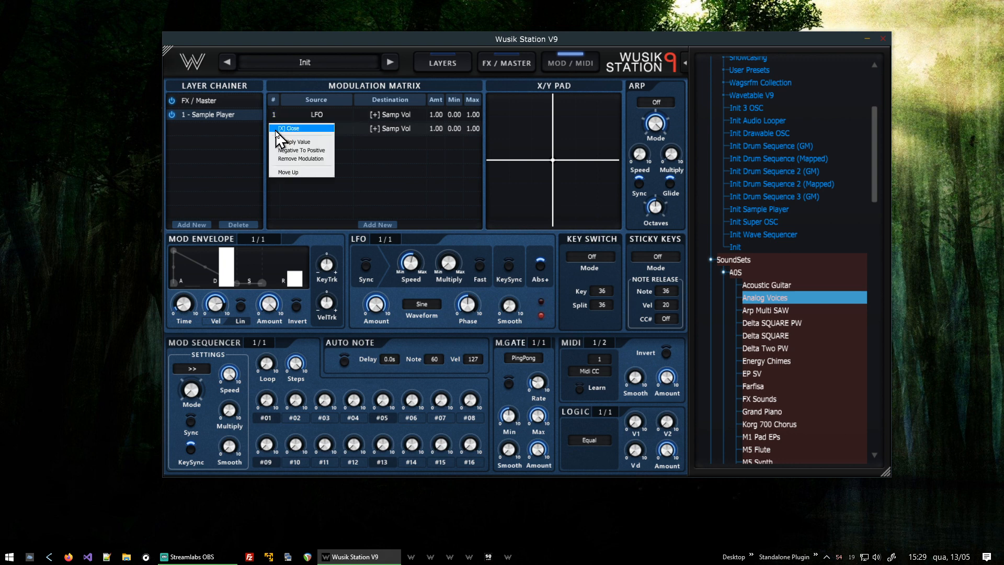
- Toggle the mod envelope's Invert switch after closing the second routing's options menu
{"action": "right_click", "coordinate": [275, 129]}
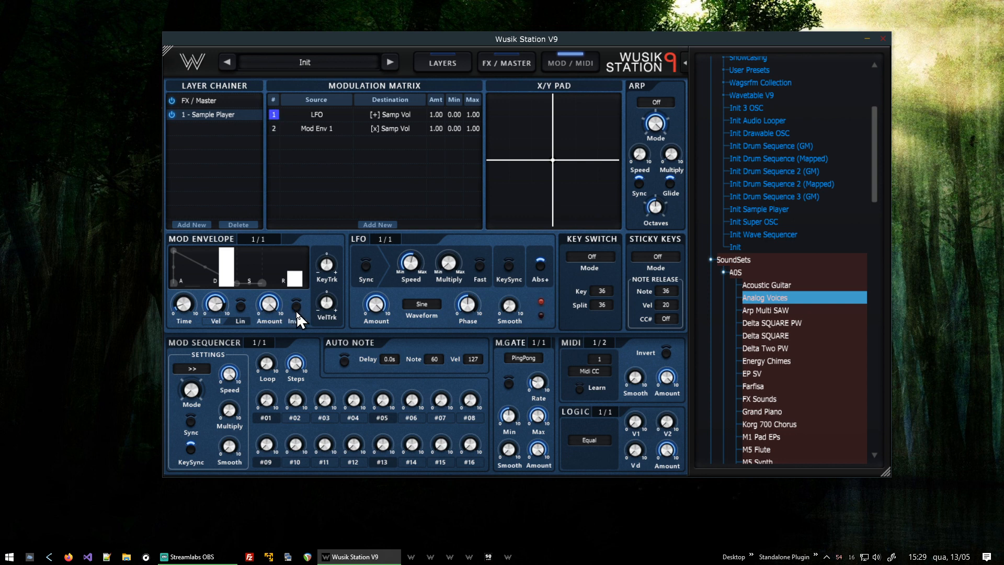
{"action": "left_click", "coordinate": [296, 307]}
- Add a modulation routing with MIDI 1 CC 1 as source and the Sample Player volume as destination
{"action": "left_click", "coordinate": [377, 224]}
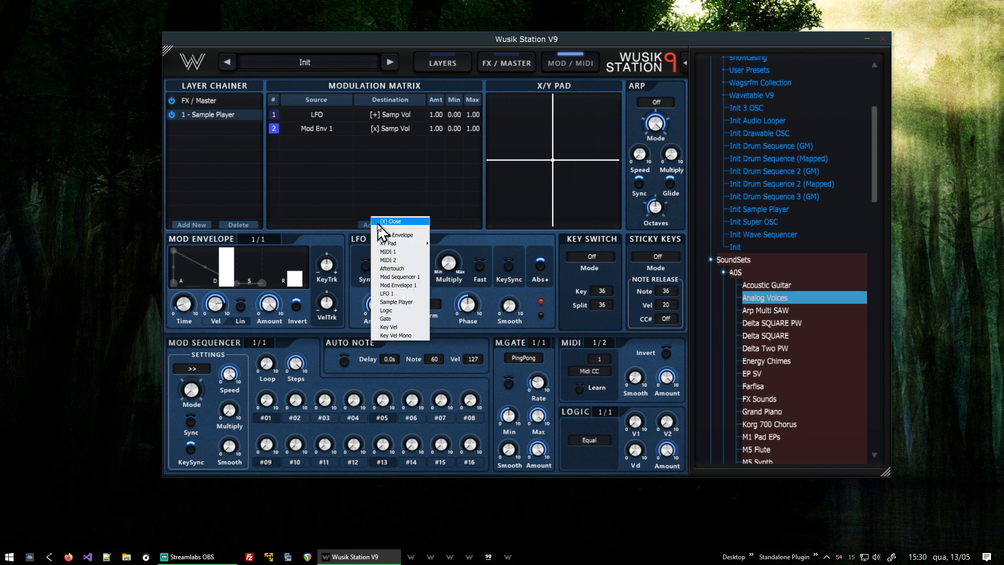
{"action": "left_click", "coordinate": [406, 253]}
{"action": "left_click", "coordinate": [453, 270]}
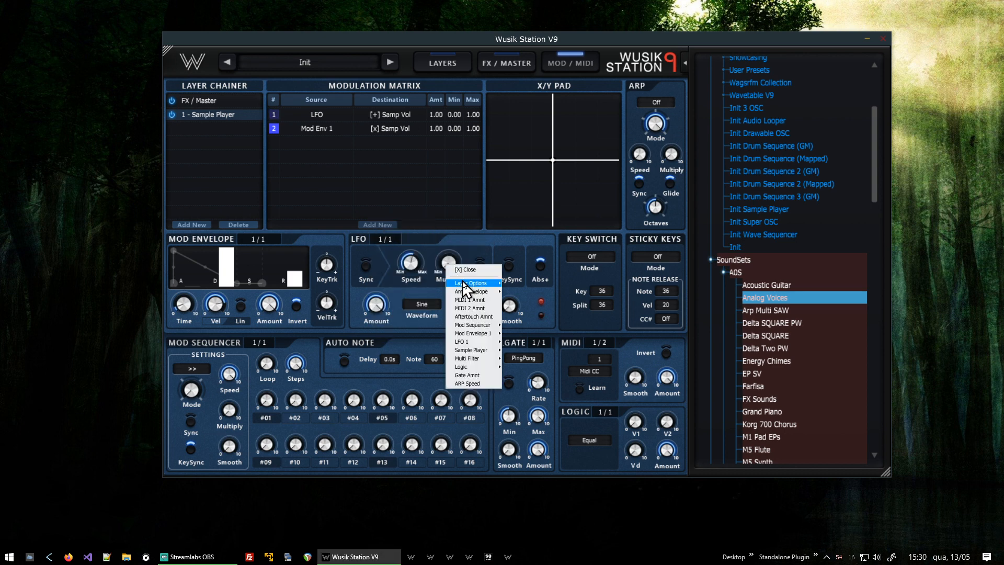
{"action": "mouse_move", "coordinate": [481, 358]}
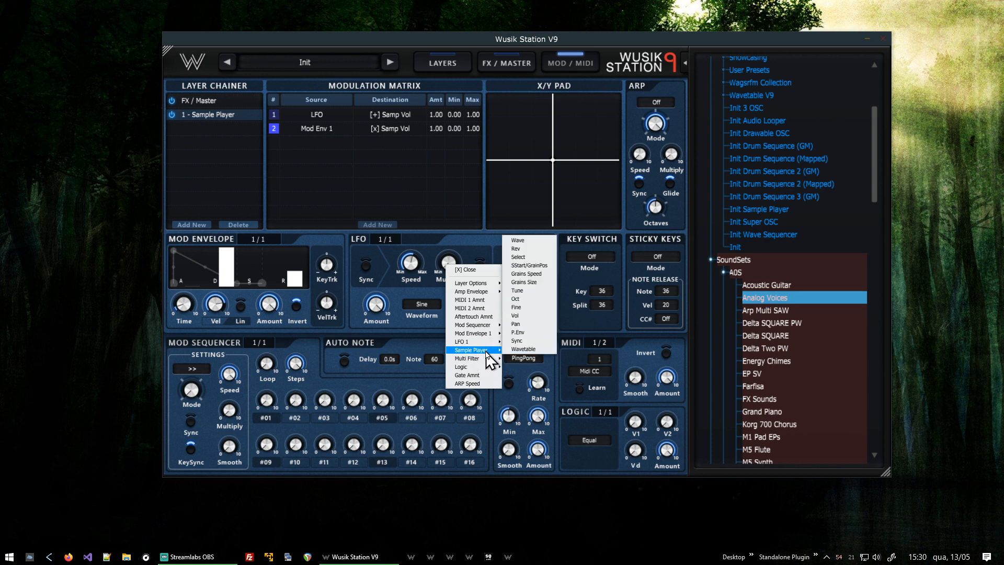
{"action": "left_click", "coordinate": [521, 316]}
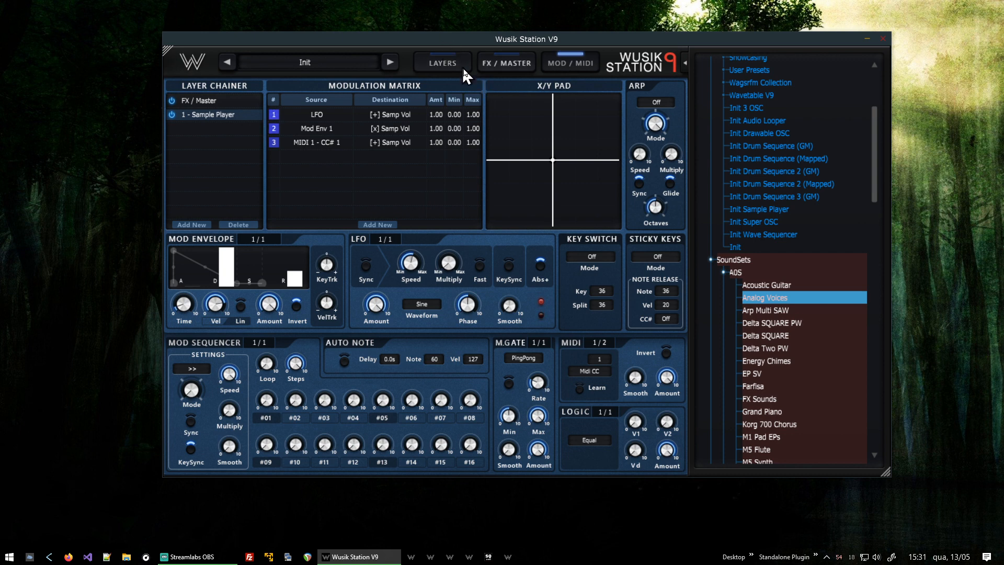
- Return to the layer settings and adjust the dual oscillator's Semi and Fine knobs
{"action": "left_click", "coordinate": [443, 58]}
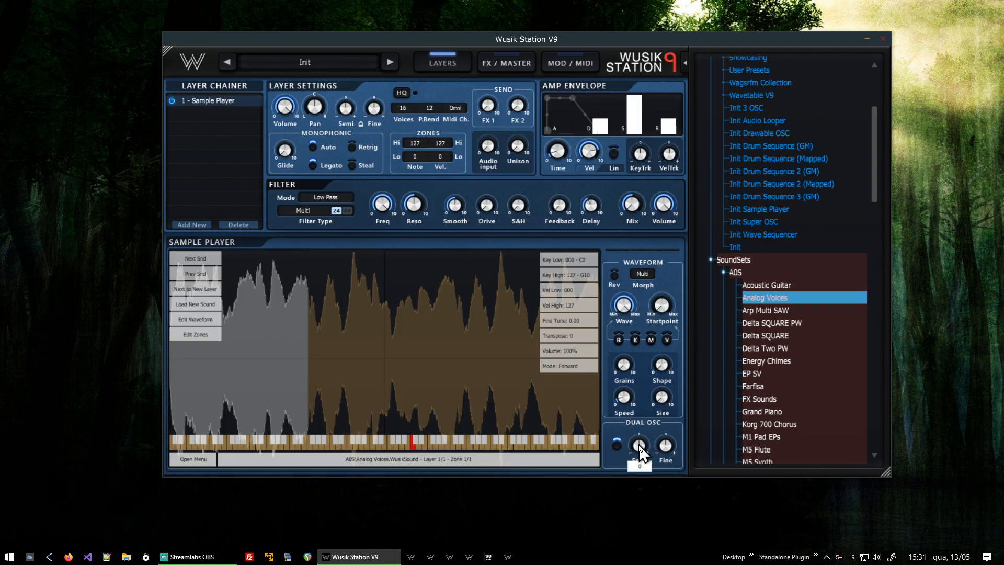
{"action": "left_click_drag", "start_coordinate": [639, 444], "coordinate": [652, 473]}
{"action": "mouse_move", "coordinate": [669, 450]}
{"action": "left_click_drag", "start_coordinate": [674, 451], "coordinate": [678, 446]}
{"action": "mouse_move", "coordinate": [664, 444]}
- Adjust the filter's S&H (sample and hold) knob
{"action": "mouse_move", "coordinate": [520, 205]}
{"action": "left_click_drag", "start_coordinate": [538, 167], "coordinate": [562, 309]}
{"action": "mouse_move", "coordinate": [522, 209]}
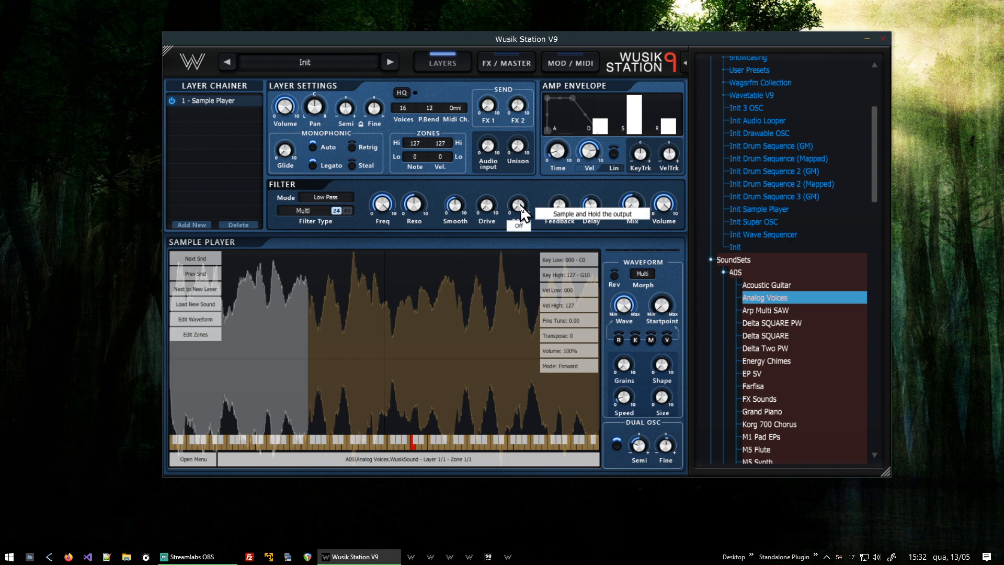
{"action": "left_click_drag", "start_coordinate": [525, 208], "coordinate": [528, 204]}
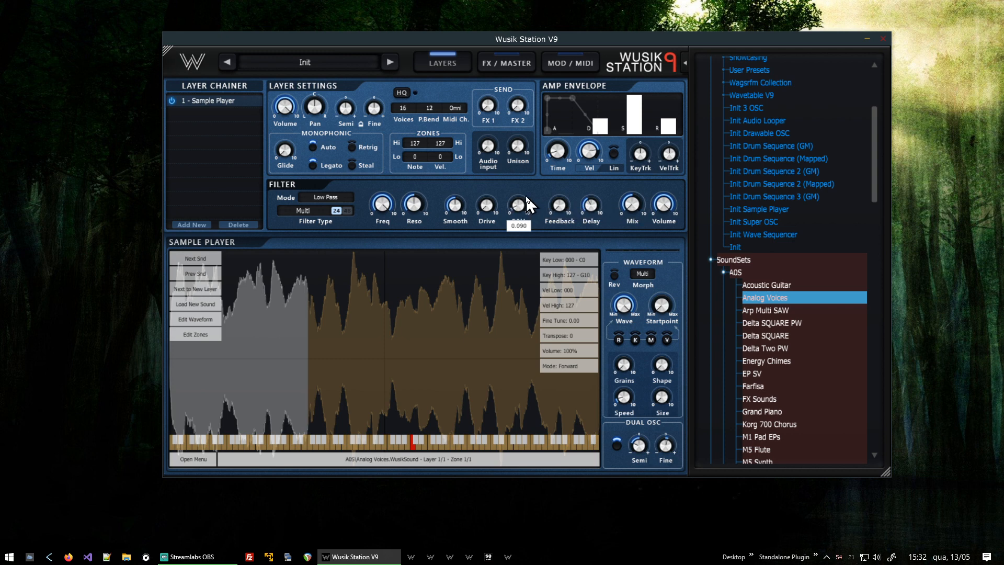
{"action": "left_click_drag", "start_coordinate": [533, 162], "coordinate": [506, 306]}
- Load the next sound, Arp Multi SAW, into a new layer of the sample player
{"action": "left_click", "coordinate": [191, 289]}
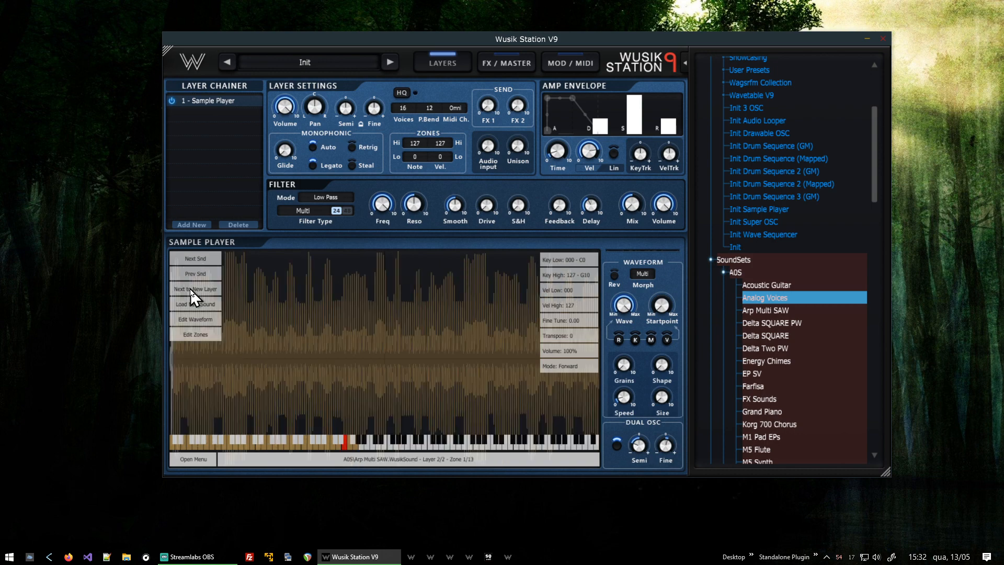
{"action": "right_click", "coordinate": [440, 337]}
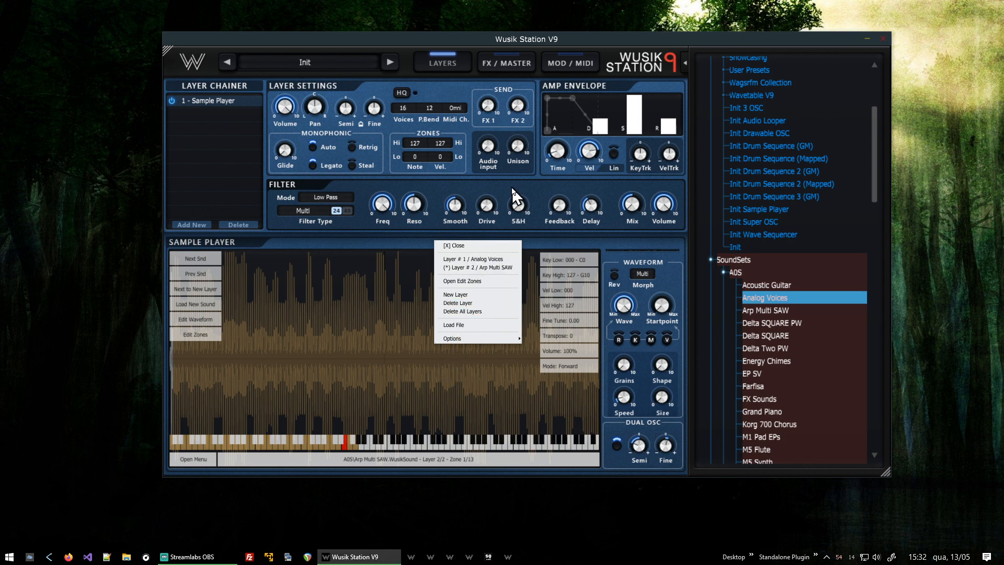
{"action": "left_click", "coordinate": [456, 245]}
- Browse the sound's zones and set the sample's transpose to 12
{"action": "scroll", "coordinate": [453, 296], "scroll_direction": "down", "scroll_amount": 2}
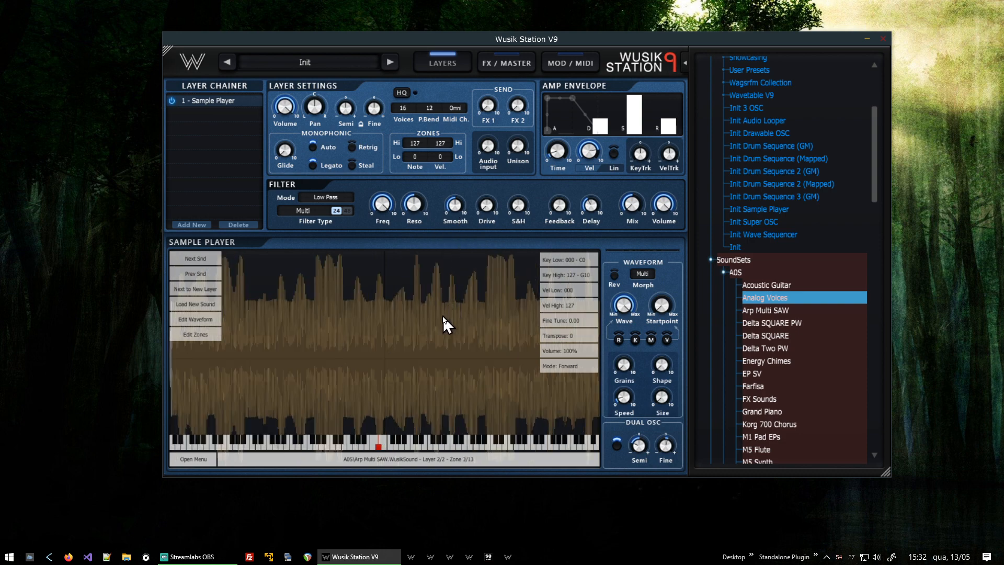
{"action": "scroll", "coordinate": [441, 326], "scroll_direction": "down", "scroll_amount": 2}
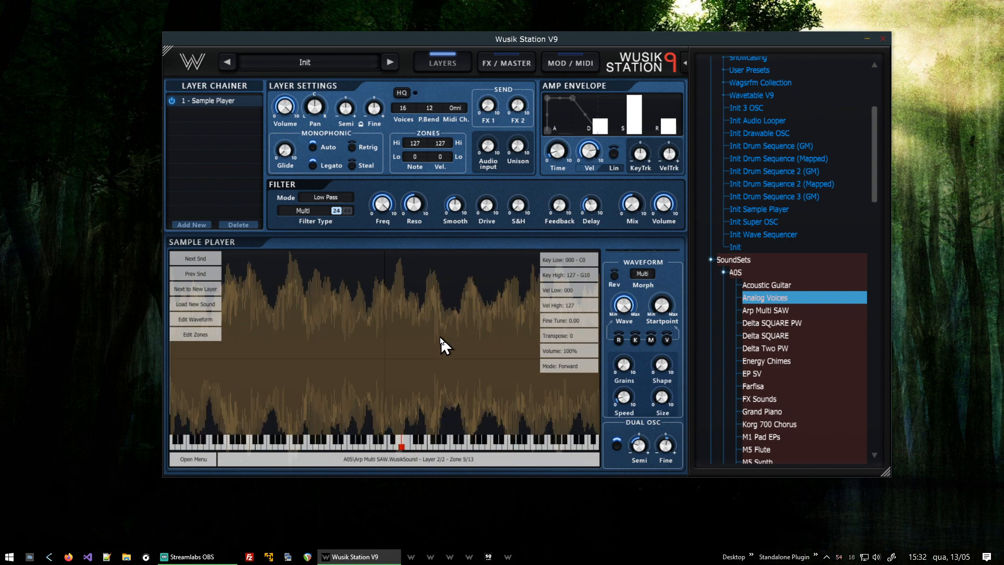
{"action": "scroll", "coordinate": [439, 337], "scroll_direction": "up", "scroll_amount": 2}
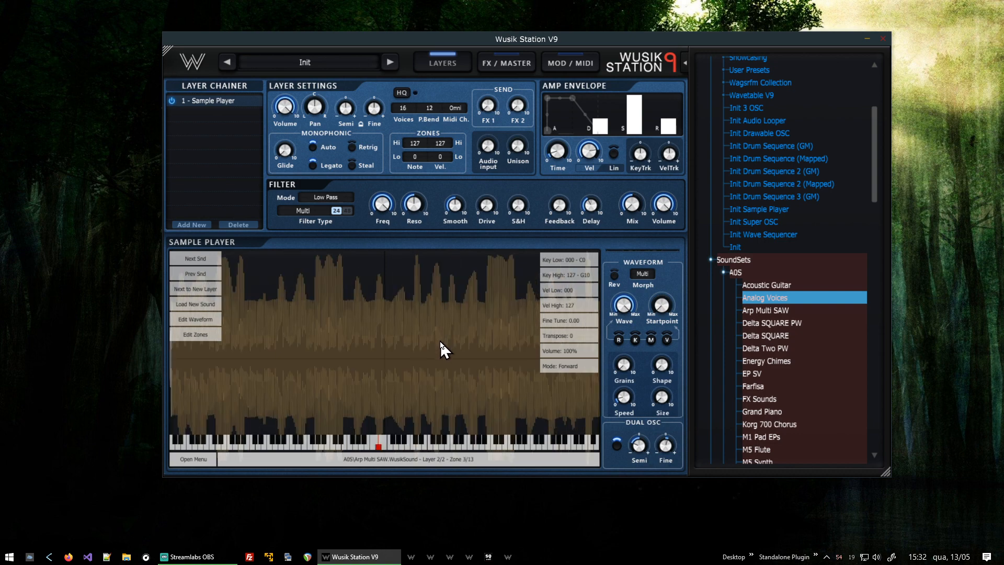
{"action": "right_click", "coordinate": [453, 323]}
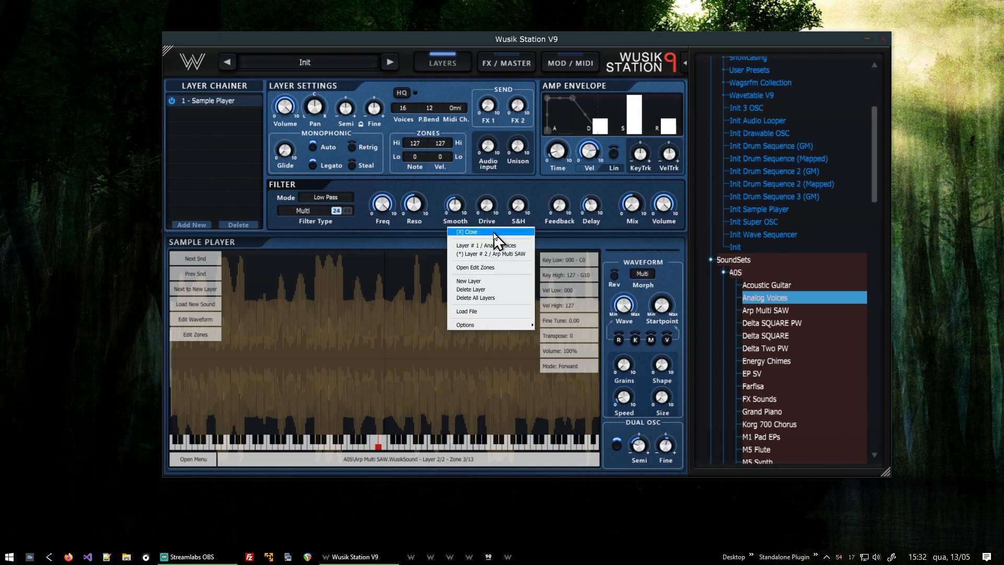
{"action": "left_click", "coordinate": [494, 232]}
{"action": "left_click", "coordinate": [581, 336]}
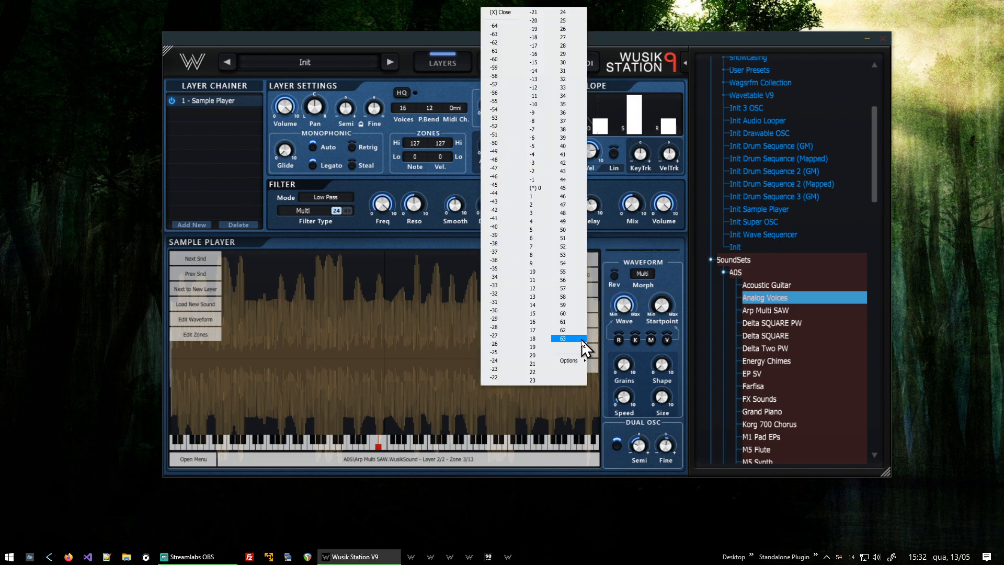
{"action": "left_click", "coordinate": [537, 293]}
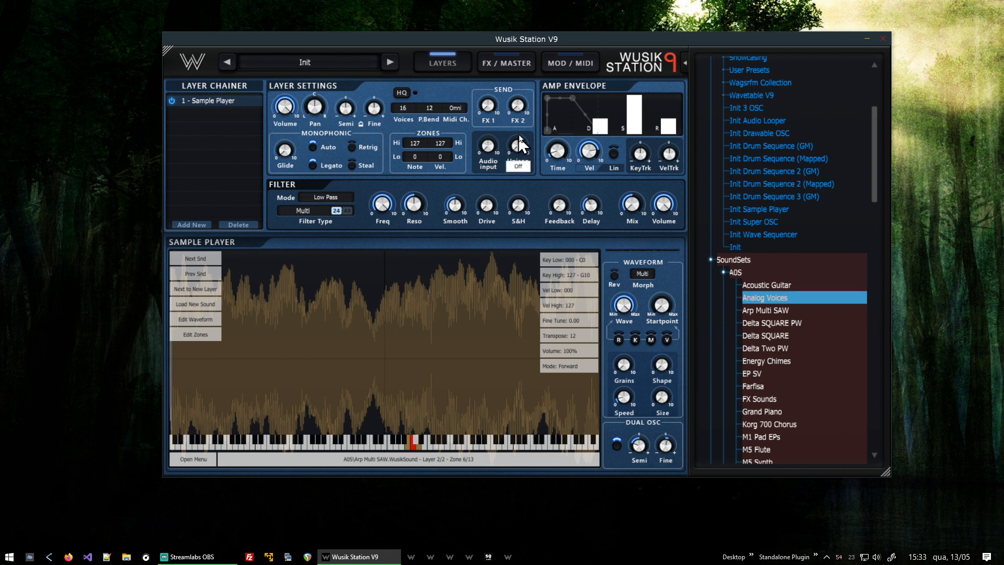
- Switch the LFO waveform to Square on the modulation page
{"action": "left_click", "coordinate": [575, 63]}
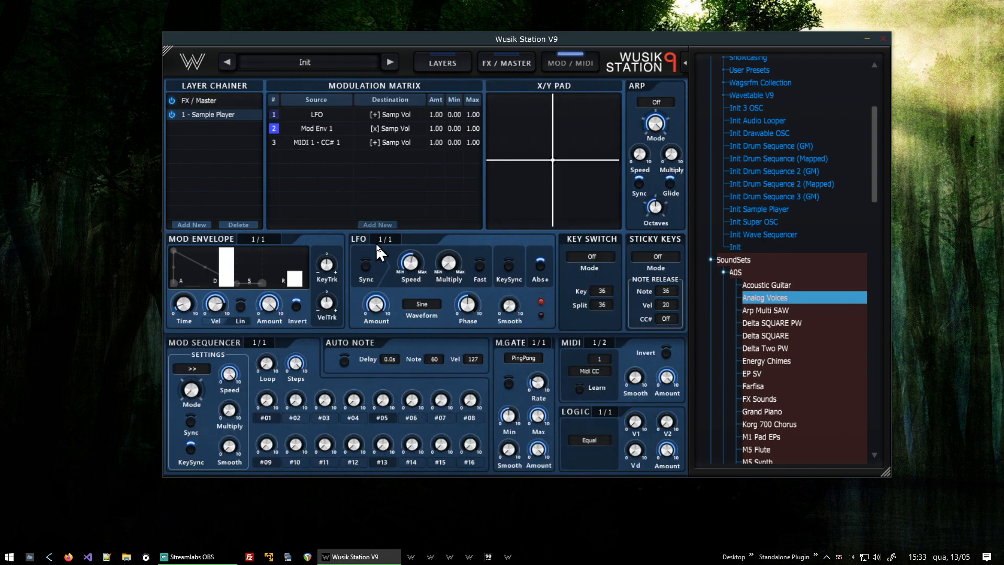
{"action": "left_click", "coordinate": [423, 305]}
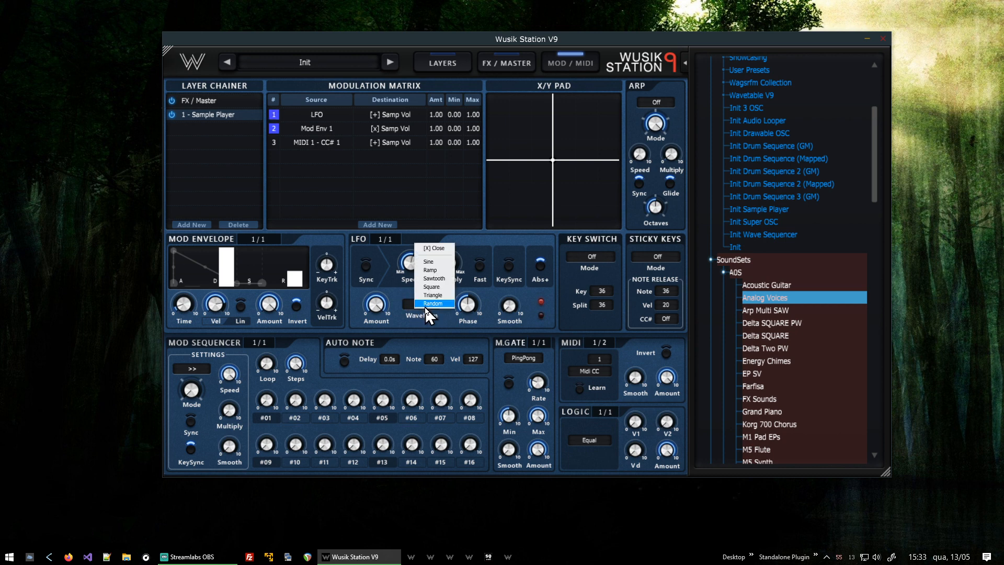
{"action": "left_click", "coordinate": [440, 288]}
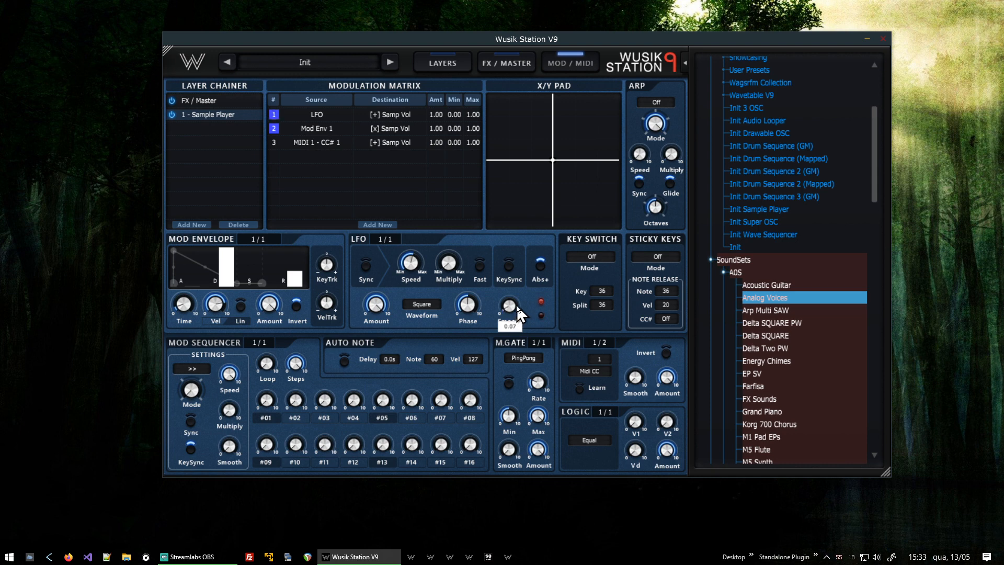
- Adjust the LFO's Smooth knob
{"action": "scroll", "coordinate": [519, 314], "scroll_direction": "up", "scroll_amount": 3}
{"action": "scroll", "coordinate": [509, 305], "scroll_direction": "down", "scroll_amount": 1}
{"action": "mouse_move", "coordinate": [513, 308]}
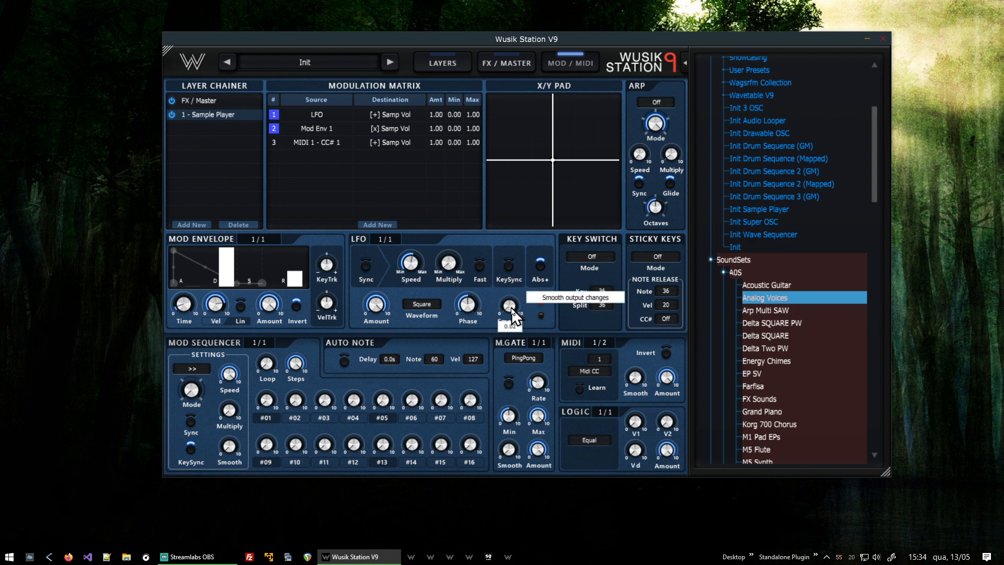
{"action": "left_click_drag", "start_coordinate": [511, 318], "coordinate": [516, 298]}
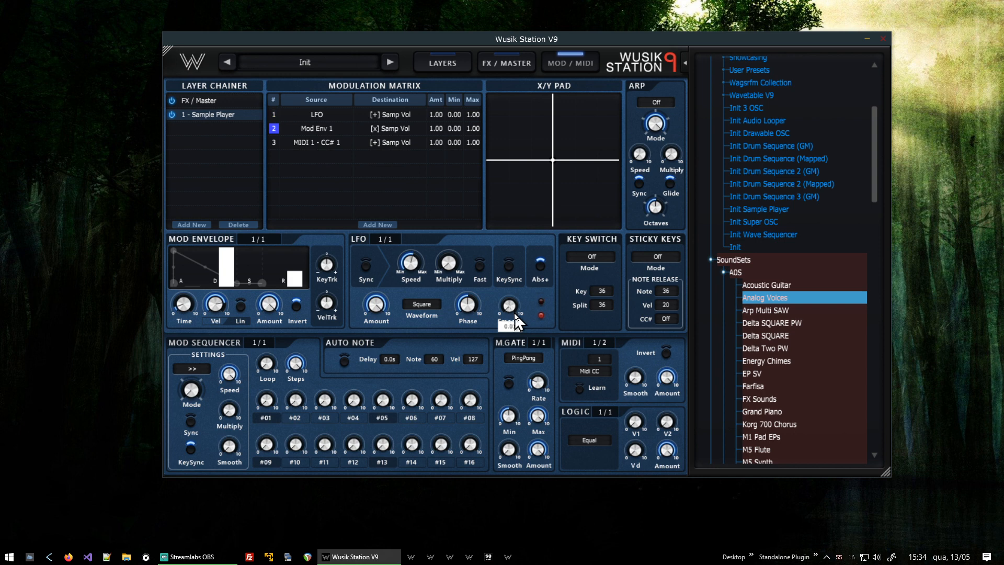
{"action": "left_click_drag", "start_coordinate": [516, 320], "coordinate": [520, 310]}
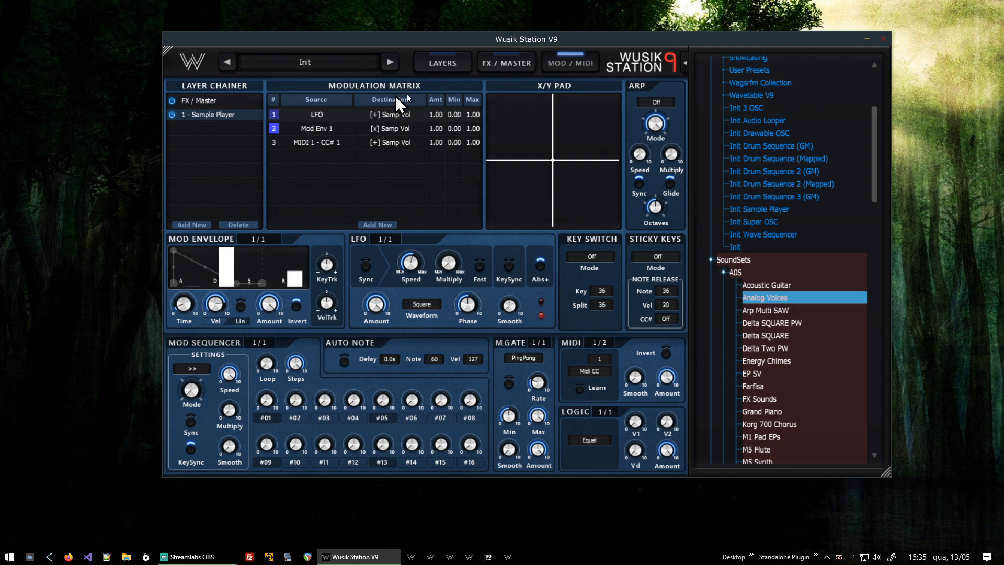
- Inspect the sample player layer's Options menu on the layers page
{"action": "left_click", "coordinate": [442, 63]}
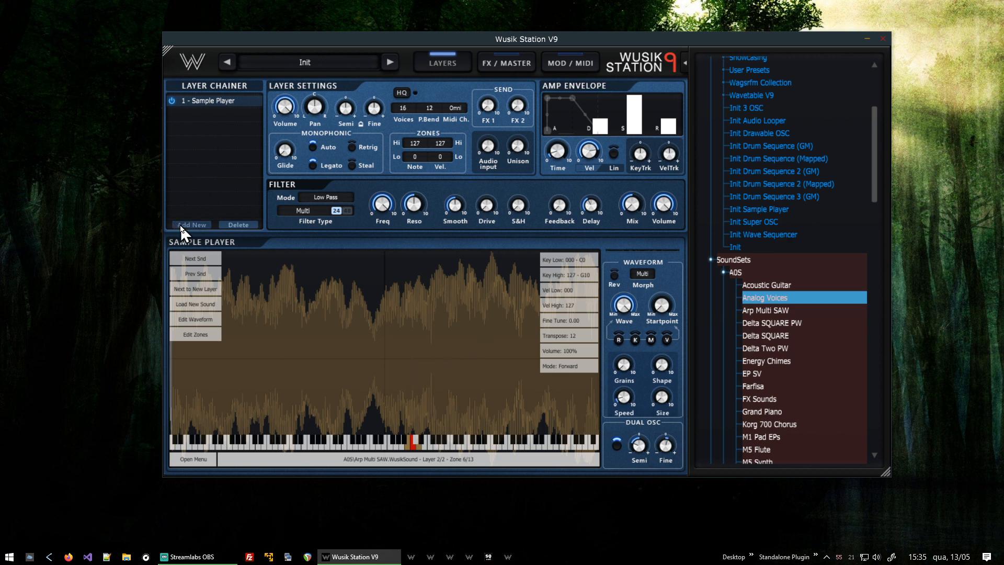
{"action": "right_click", "coordinate": [417, 333]}
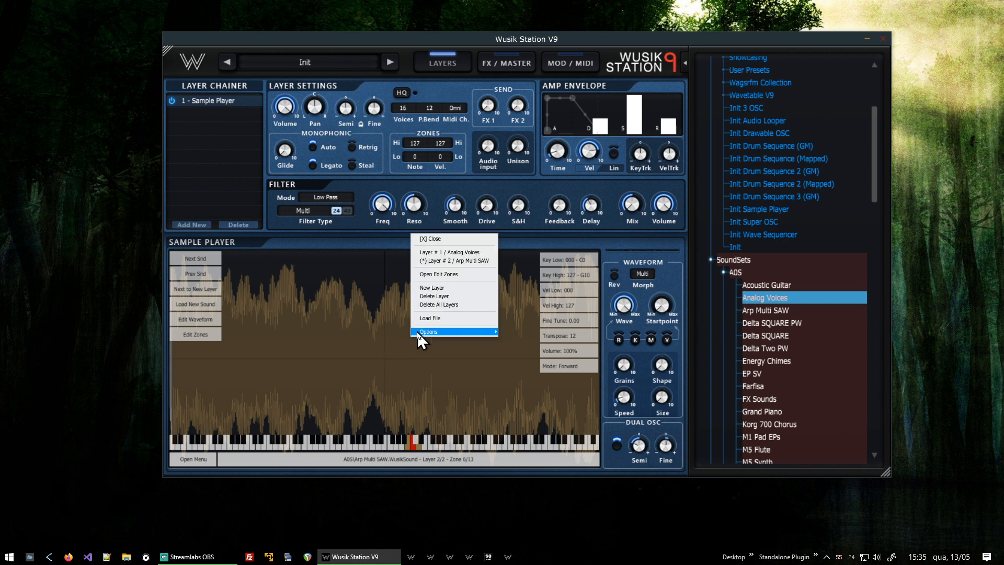
{"action": "mouse_move", "coordinate": [418, 333]}
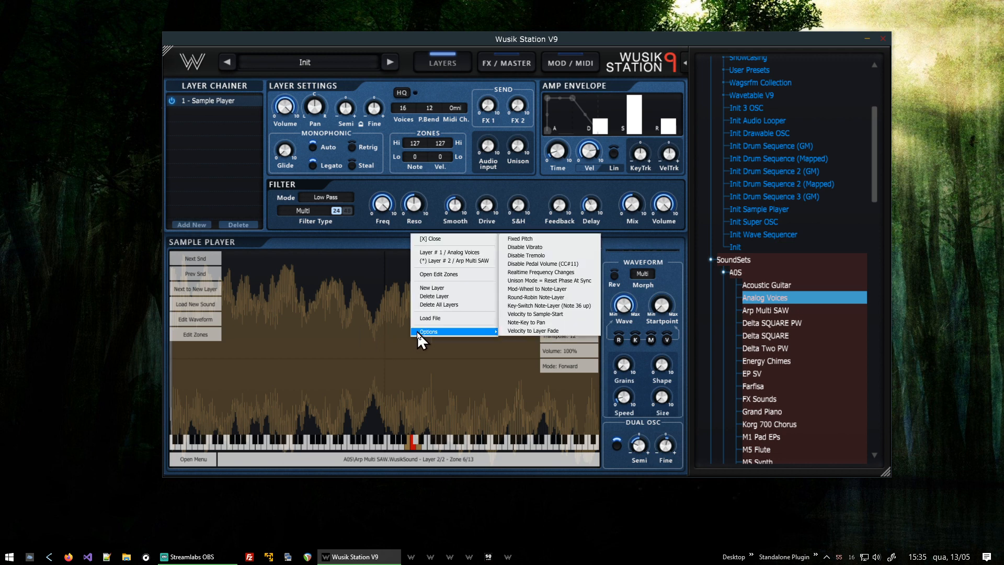
{"action": "left_click", "coordinate": [454, 241]}
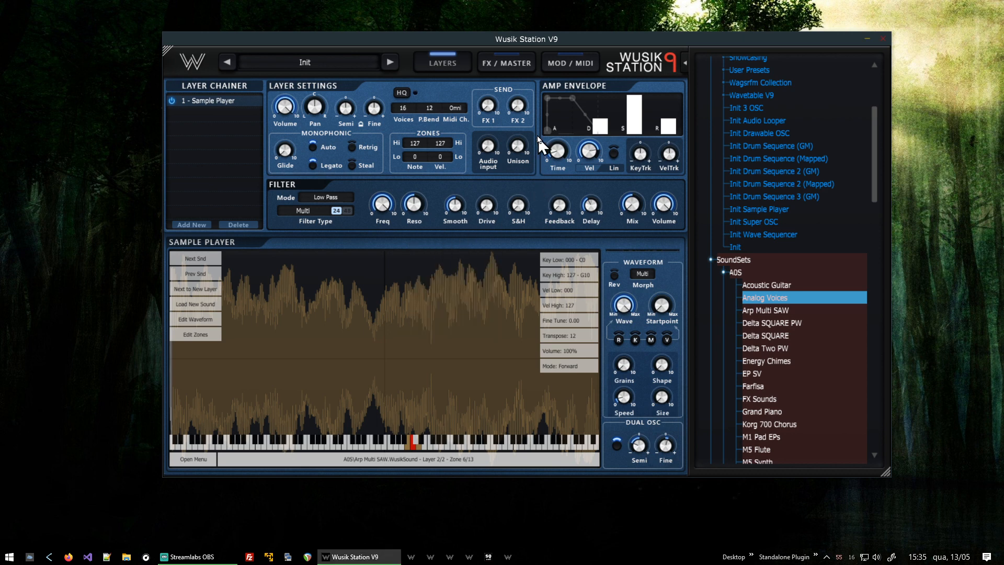
- Change the LFO routing's destination to the FX / Master Master vol
{"action": "left_click", "coordinate": [562, 68]}
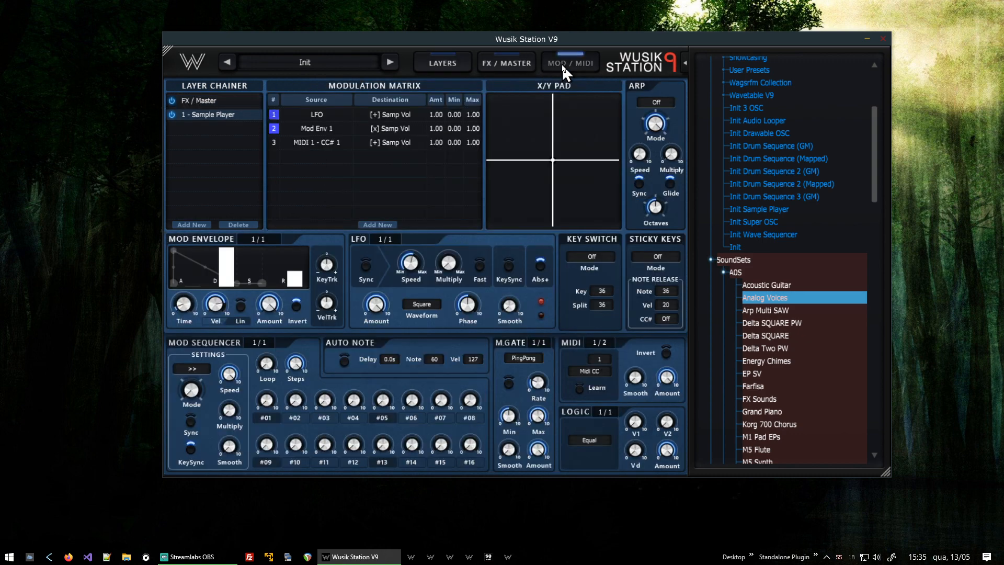
{"action": "left_click", "coordinate": [406, 114]}
{"action": "left_click", "coordinate": [451, 136]}
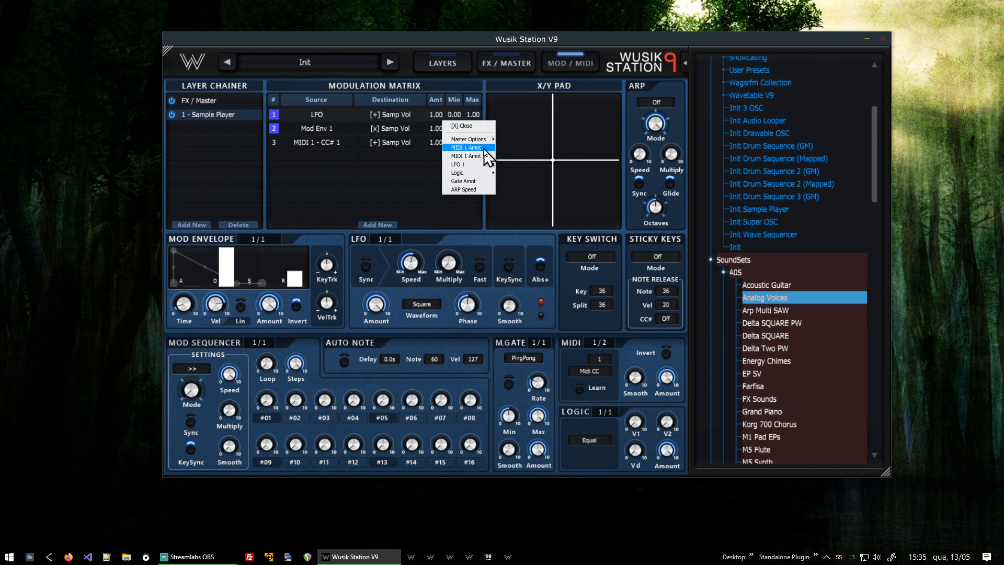
{"action": "mouse_move", "coordinate": [483, 143]}
{"action": "left_click", "coordinate": [516, 141]}
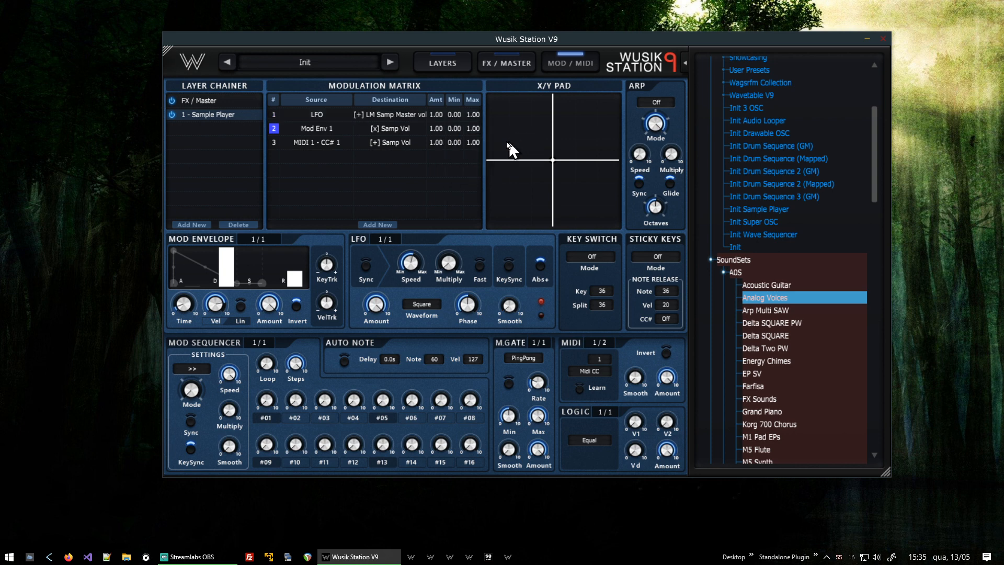
- Change the Mod Env 1 routing's destination to the FX / Master Master vol
{"action": "left_click", "coordinate": [401, 125]}
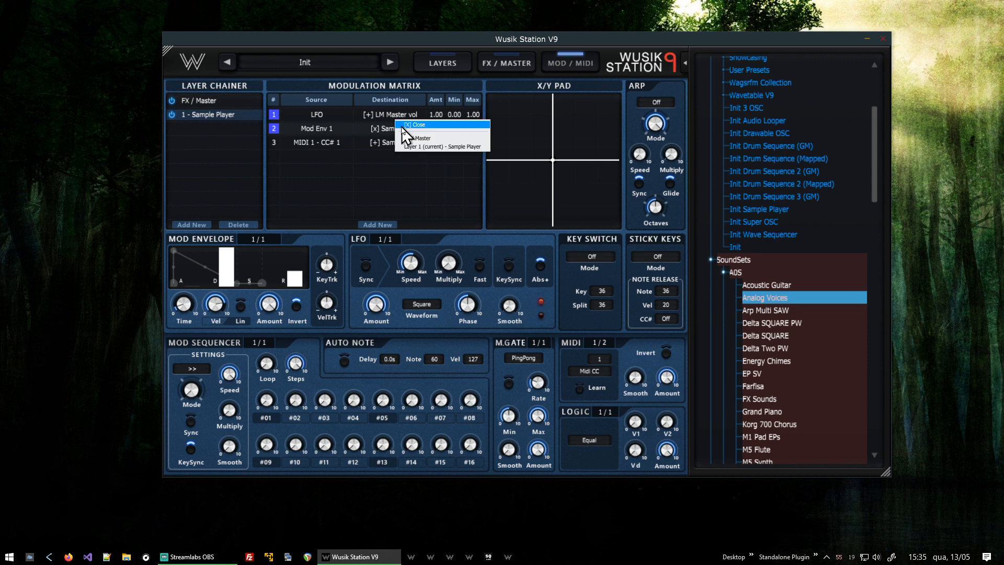
{"action": "left_click", "coordinate": [445, 138]}
{"action": "mouse_move", "coordinate": [468, 150]}
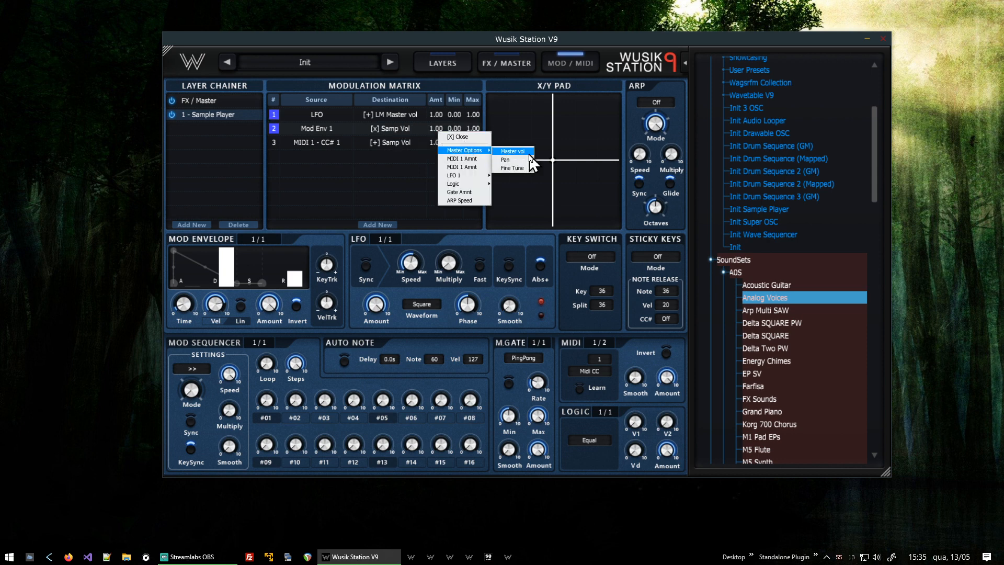
{"action": "left_click", "coordinate": [510, 152]}
- Change the MIDI 1 CC 1 routing's destination to the FX / Master Master vol
{"action": "left_click", "coordinate": [390, 143]}
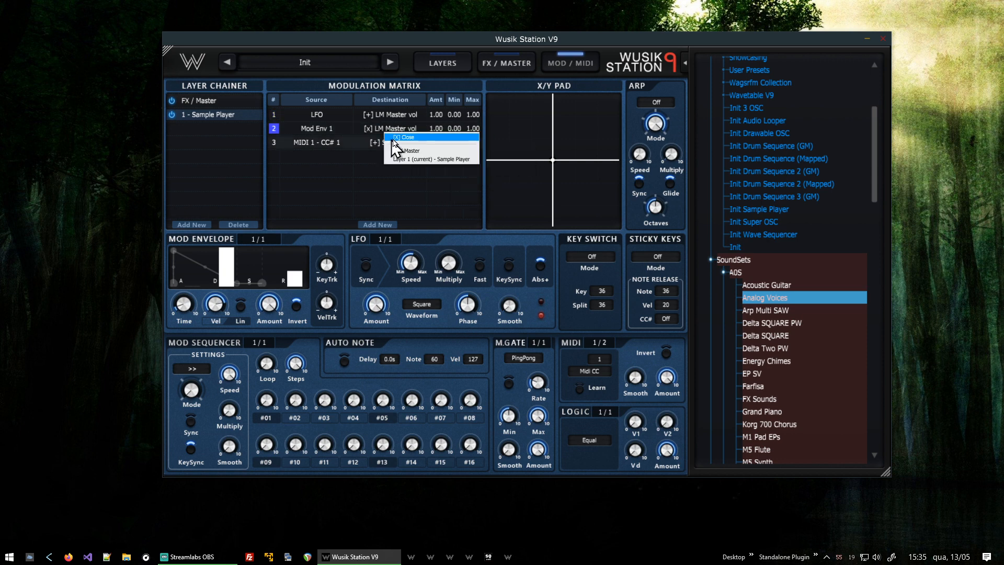
{"action": "left_click", "coordinate": [448, 162]}
{"action": "mouse_move", "coordinate": [463, 166]}
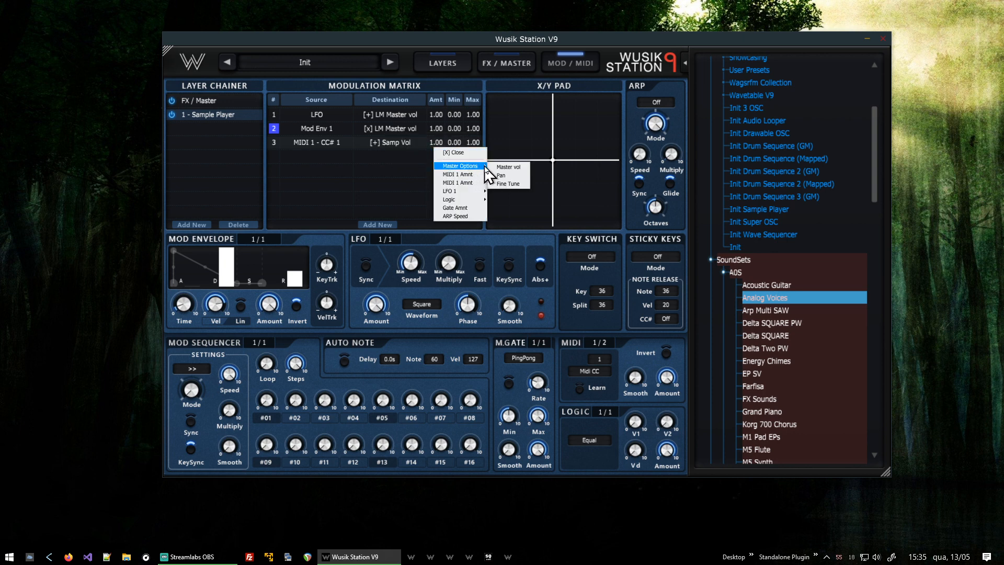
{"action": "left_click", "coordinate": [495, 165]}
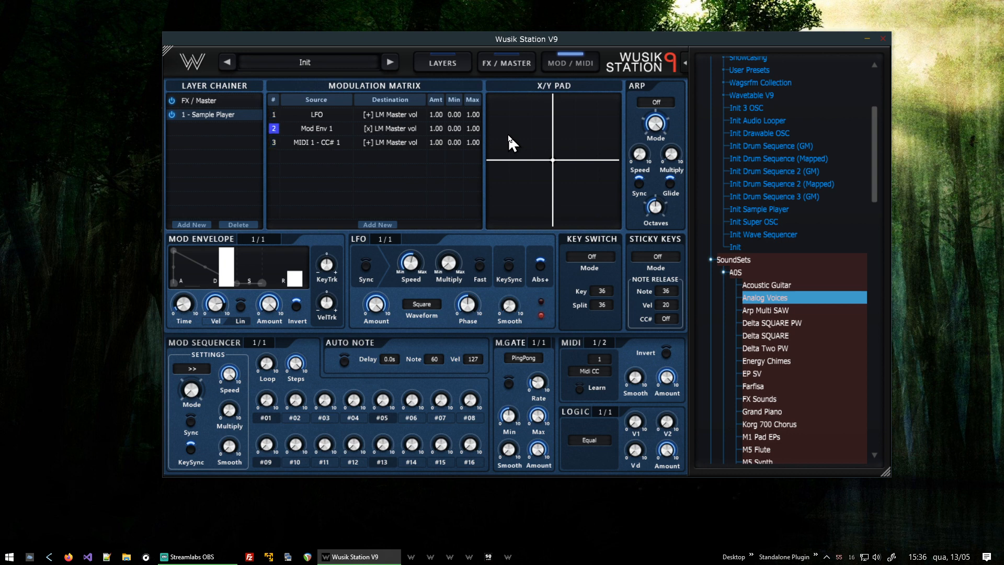
- Examine the FX / Master page's effects and master settings
{"action": "left_click", "coordinate": [515, 67]}
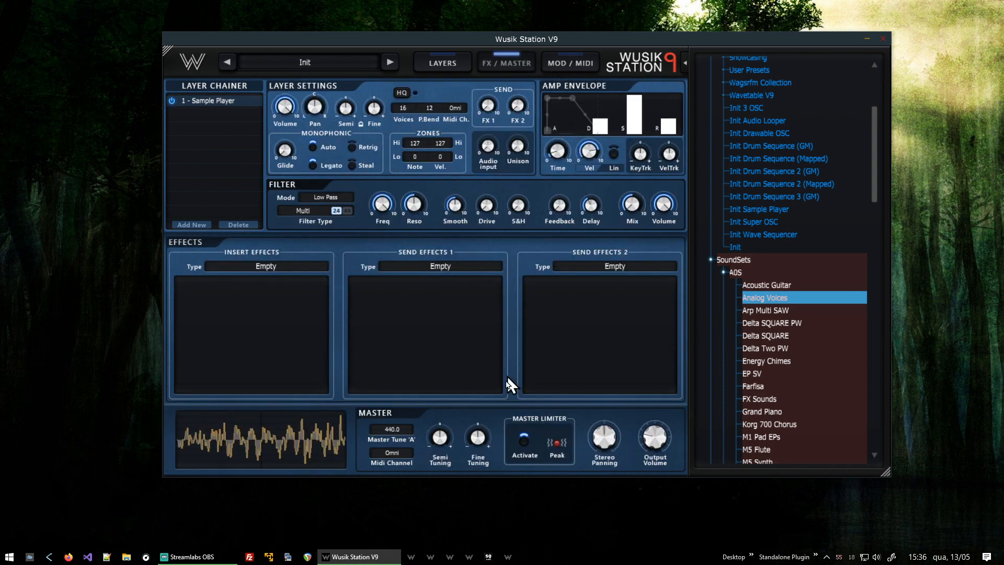
{"action": "mouse_move", "coordinate": [660, 445]}
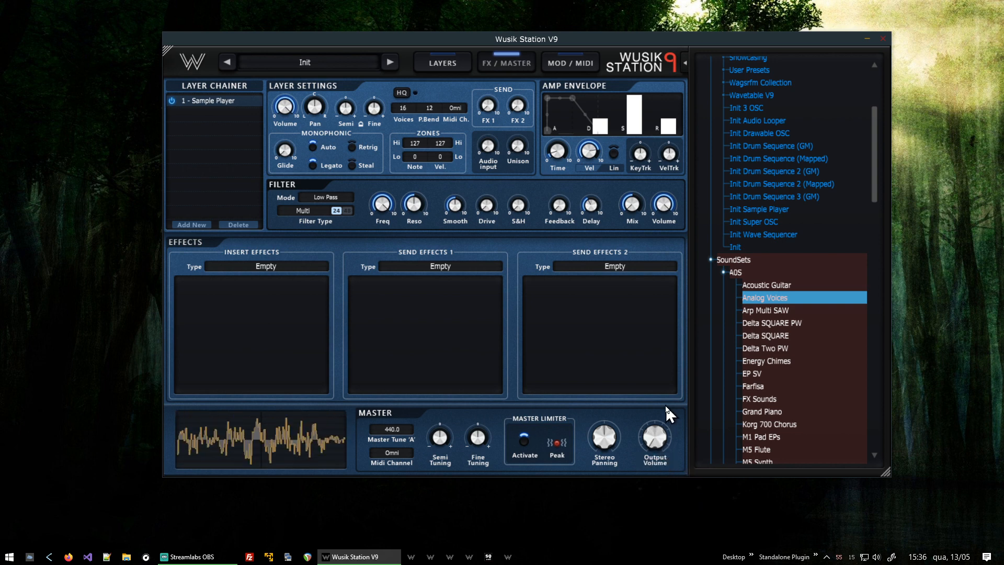
{"action": "mouse_move", "coordinate": [660, 464]}
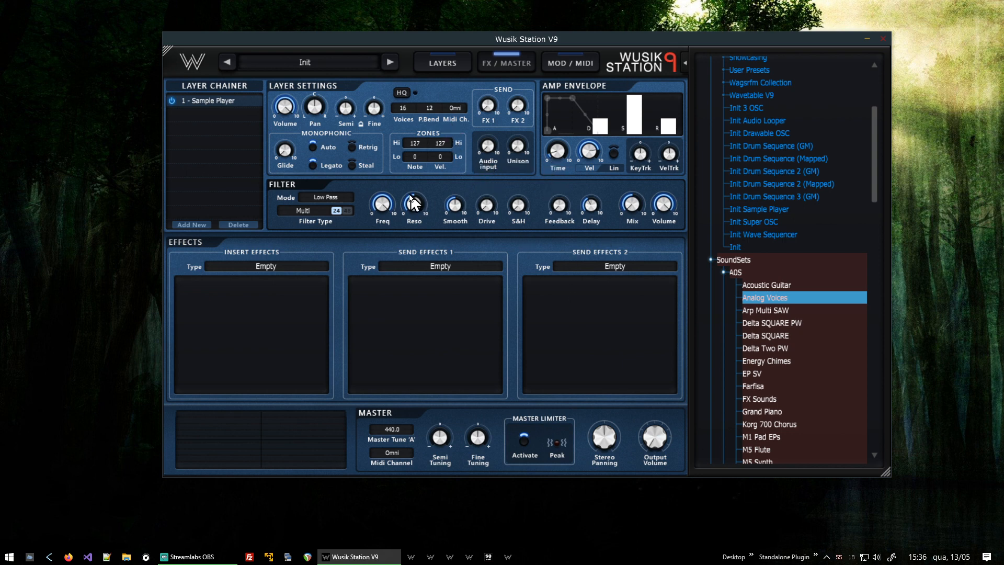
{"action": "mouse_move", "coordinate": [287, 108]}
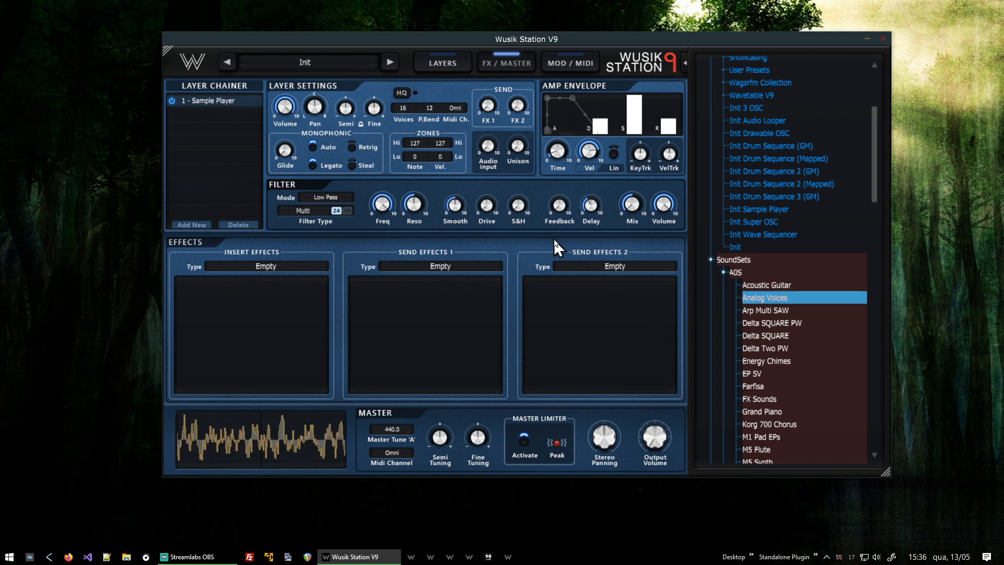
- Add a second Sample Player layer in the layer chainer
{"action": "left_click", "coordinate": [449, 62]}
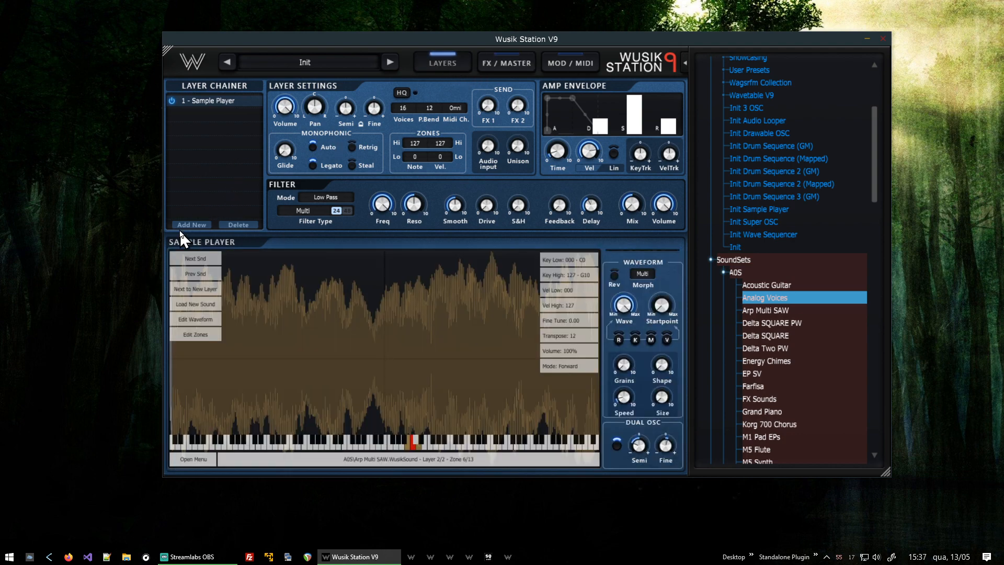
{"action": "left_click", "coordinate": [196, 225]}
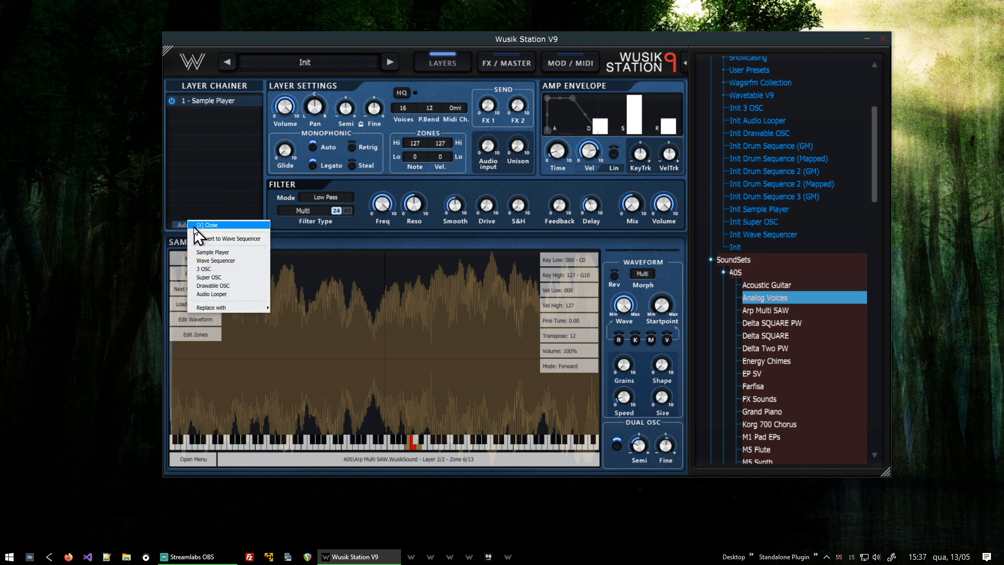
{"action": "left_click", "coordinate": [249, 252]}
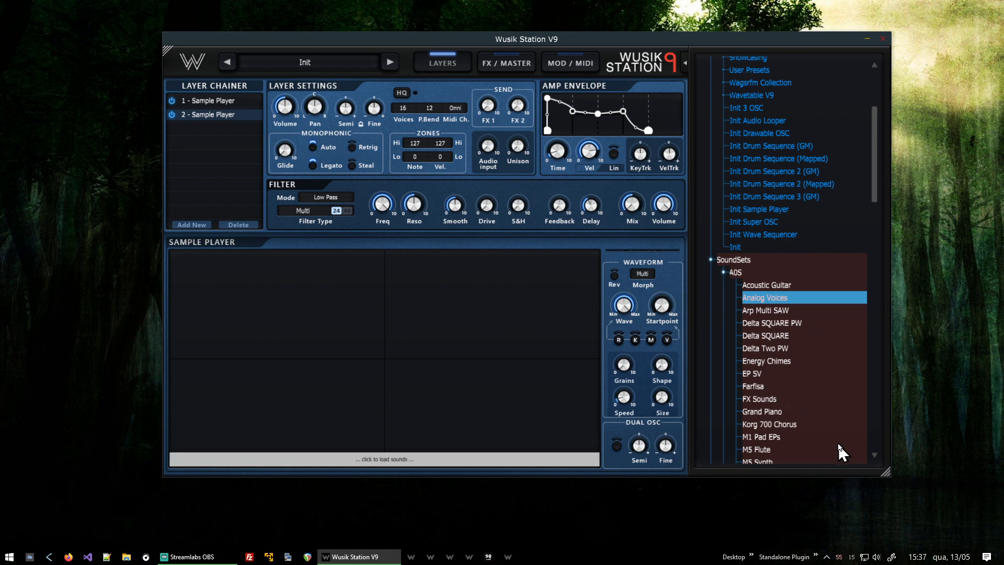
- Load the Korg 700 Chorus sound into the new layer and open its modulation page
{"action": "scroll", "coordinate": [838, 444], "scroll_direction": "down", "scroll_amount": 1}
{"action": "left_click", "coordinate": [808, 392]}
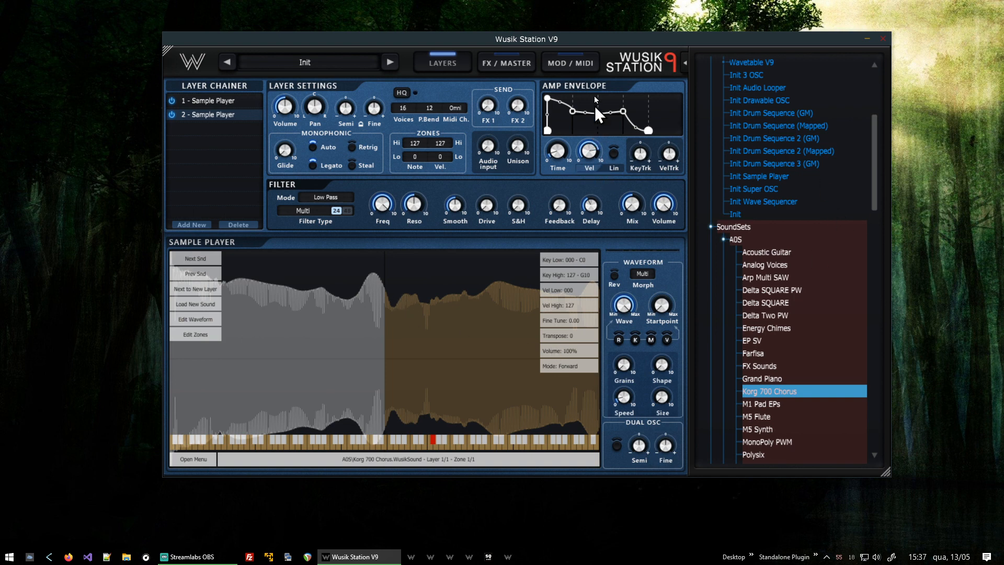
{"action": "left_click", "coordinate": [569, 61]}
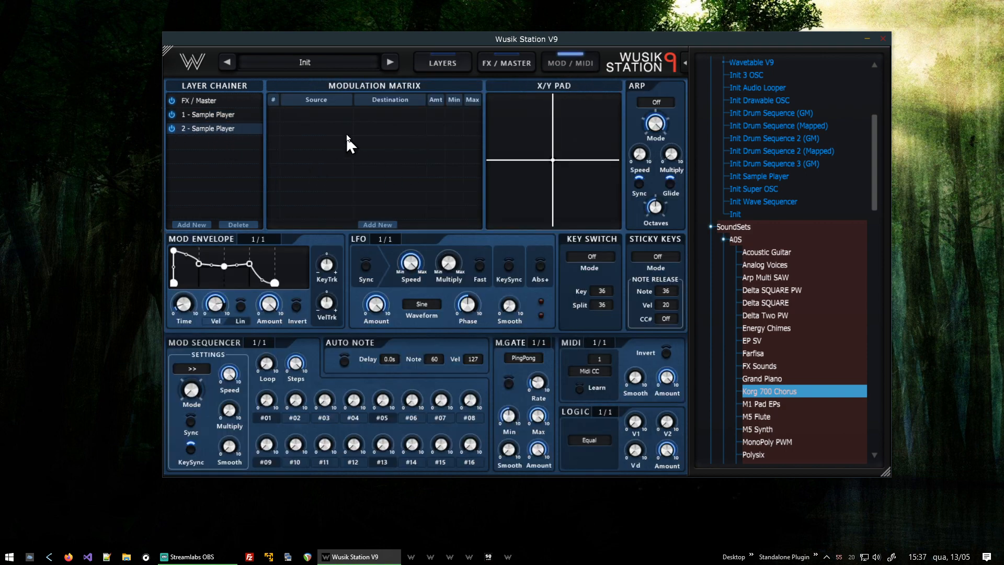
- Add a modulation routing in layer 2 from Mod Envelope 1 to its Sample Player P.Env
{"action": "left_click", "coordinate": [231, 114]}
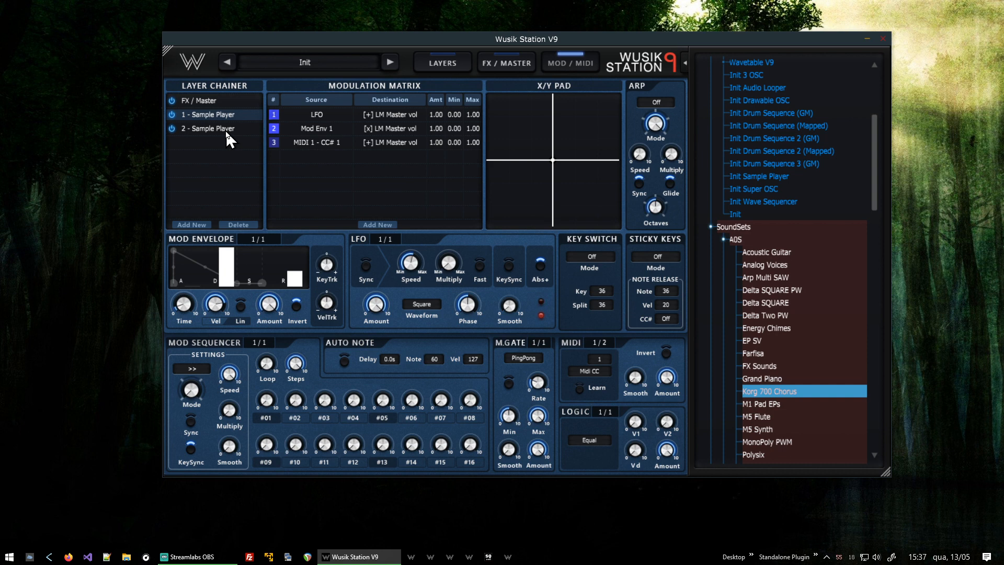
{"action": "left_click", "coordinate": [225, 129]}
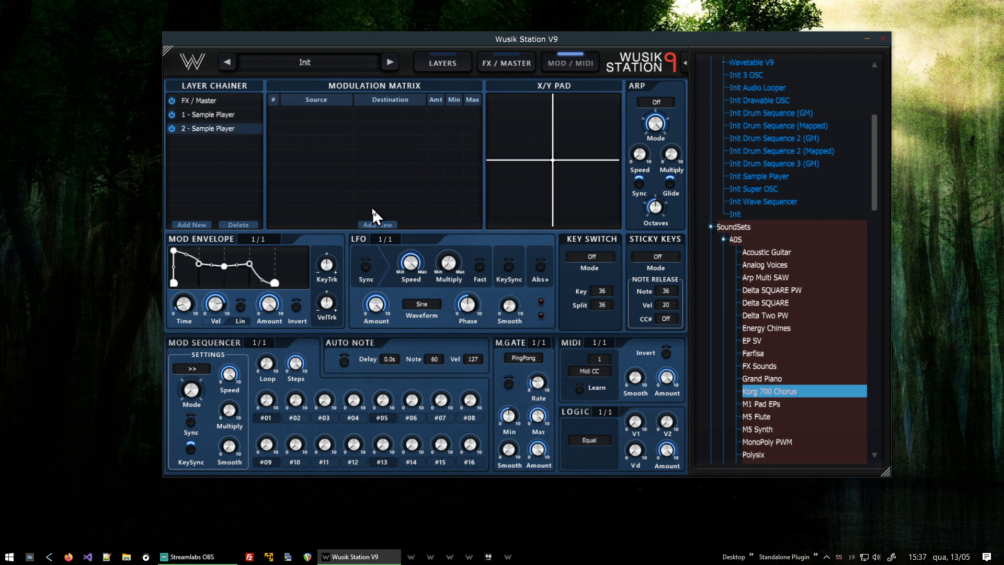
{"action": "left_click", "coordinate": [386, 226]}
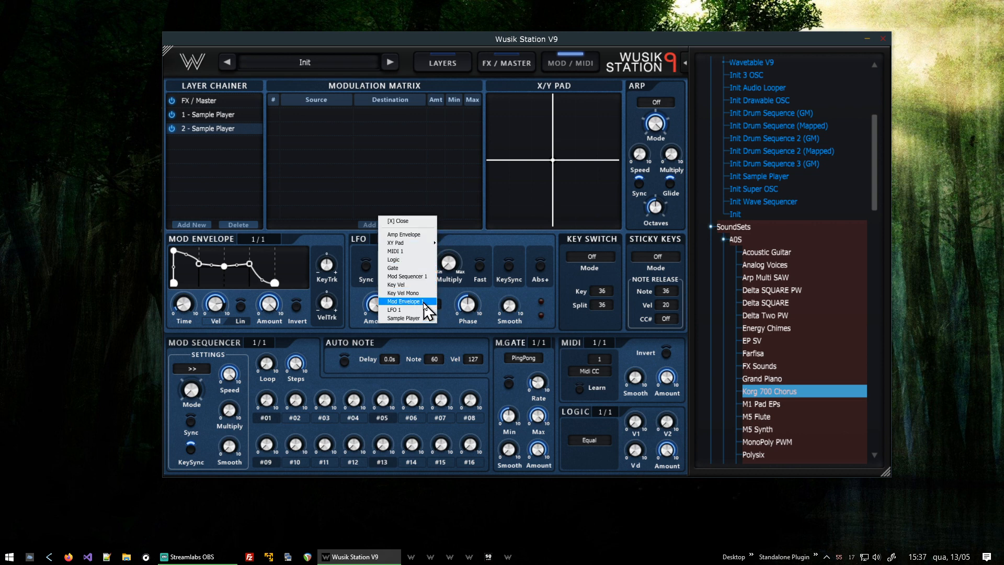
{"action": "left_click", "coordinate": [424, 301]}
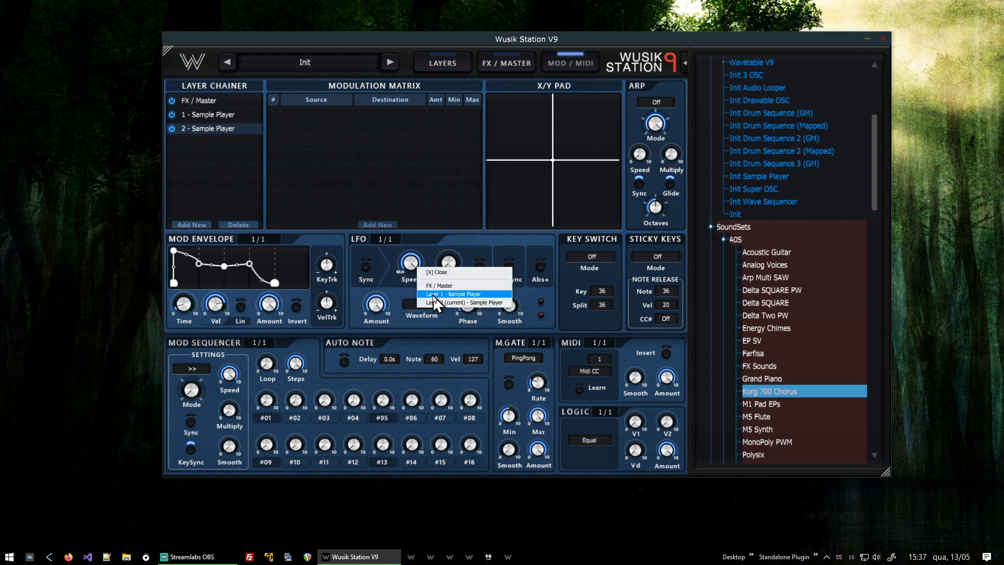
{"action": "left_click", "coordinate": [487, 302]}
{"action": "mouse_move", "coordinate": [511, 305]}
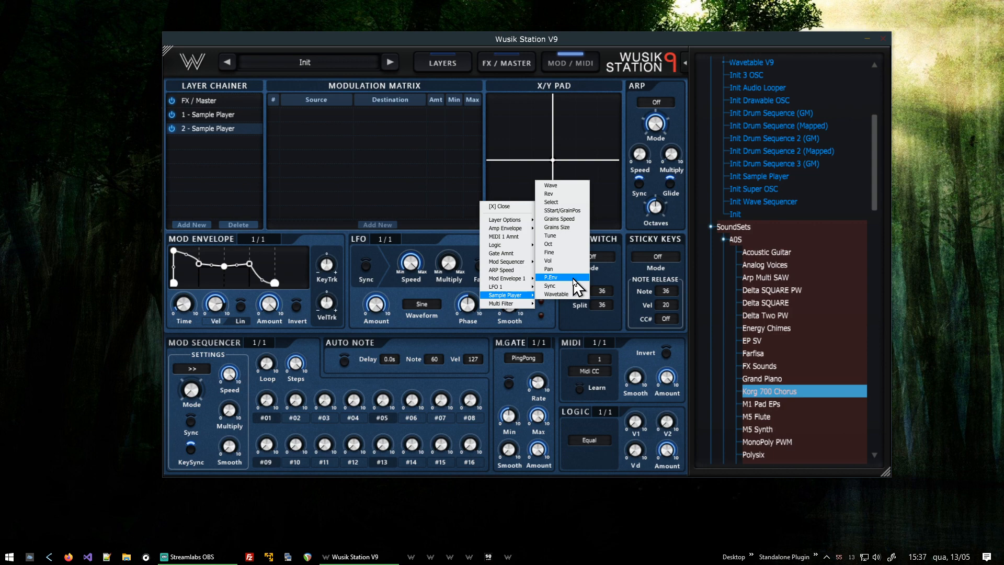
{"action": "left_click", "coordinate": [576, 285]}
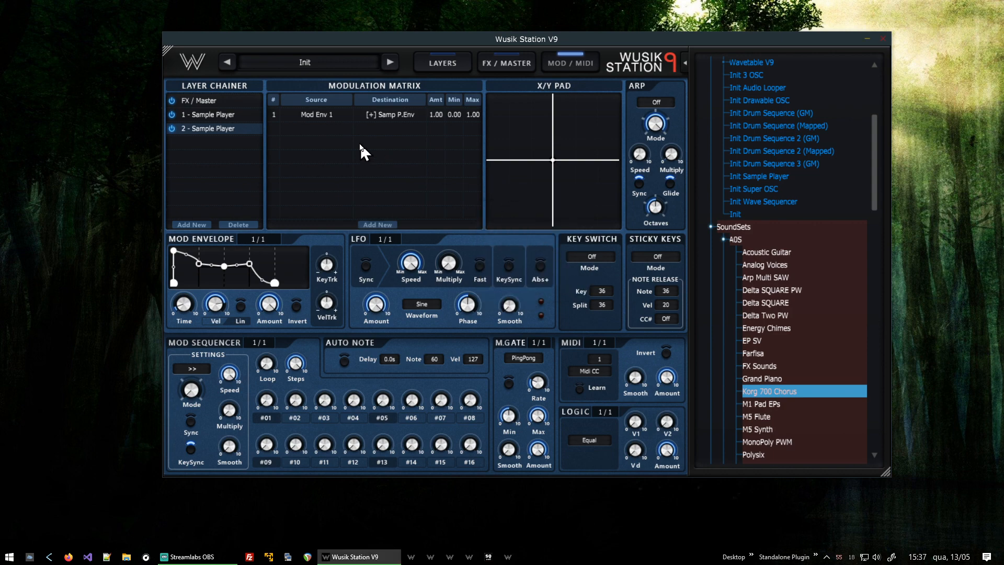
- Switch layer 2's mod envelope to Wusik Mode and reshape its sustain and release bars
{"action": "left_click", "coordinate": [440, 57]}
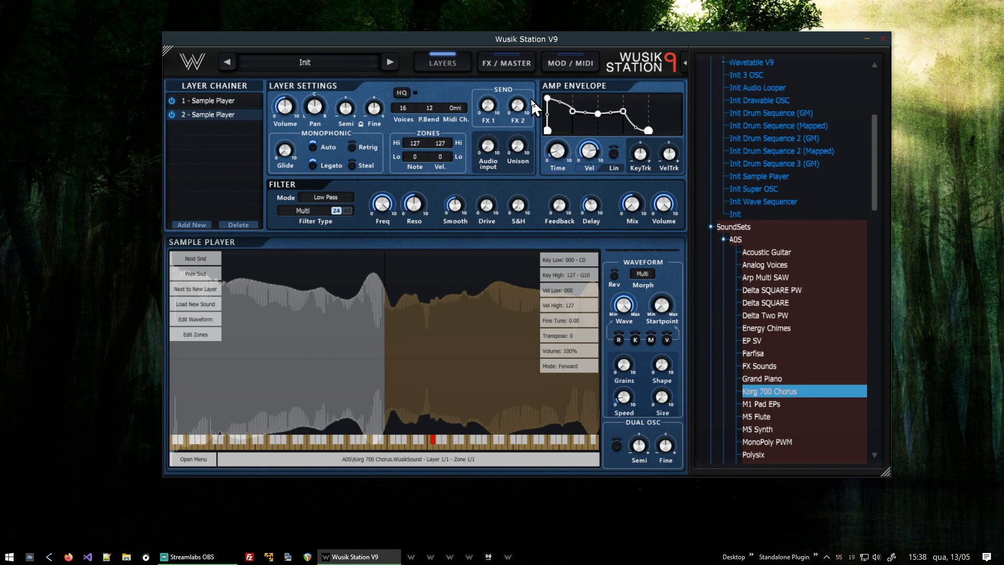
{"action": "left_click", "coordinate": [573, 62]}
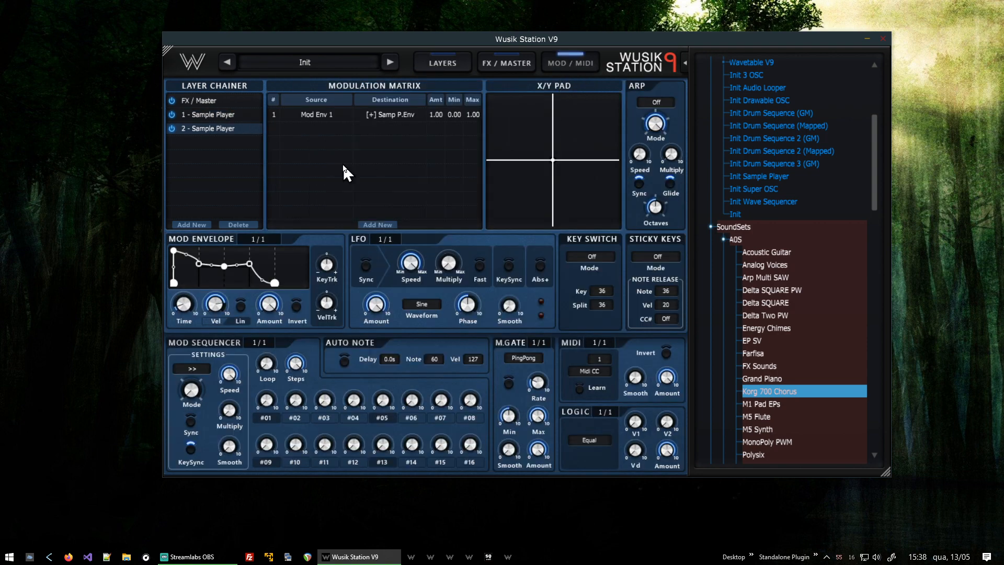
{"action": "right_click", "coordinate": [278, 255]}
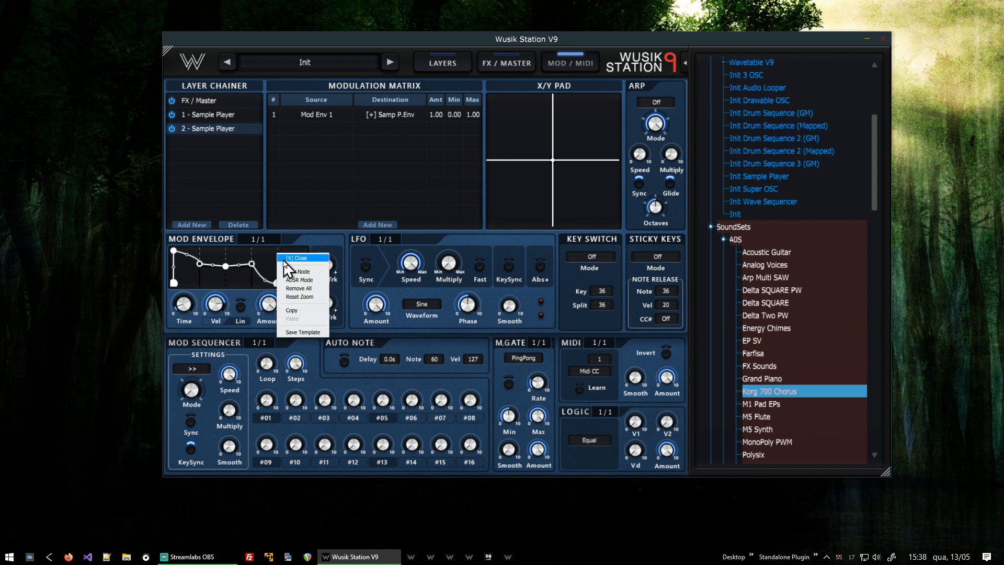
{"action": "left_click", "coordinate": [308, 280]}
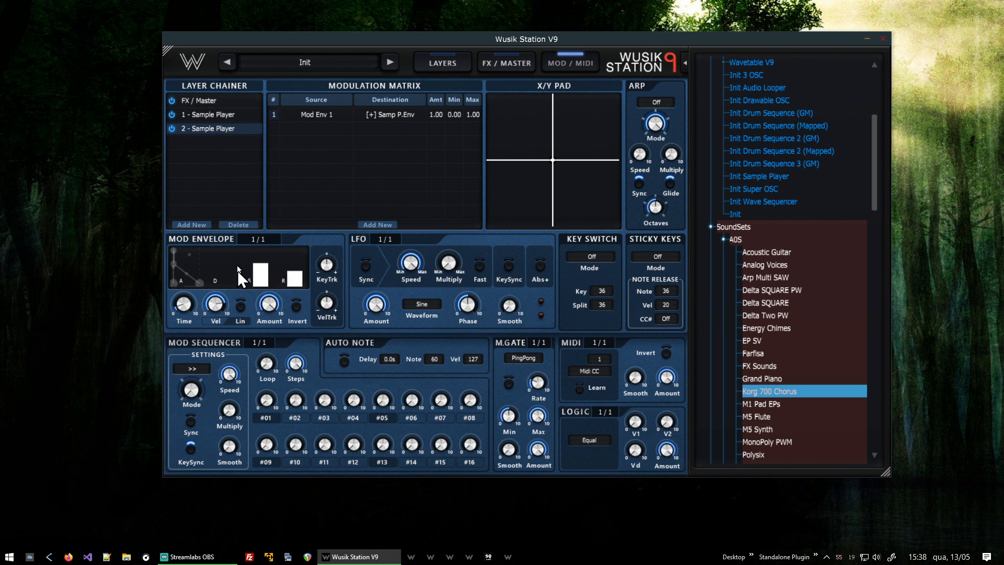
{"action": "left_click_drag", "start_coordinate": [237, 272], "coordinate": [271, 337]}
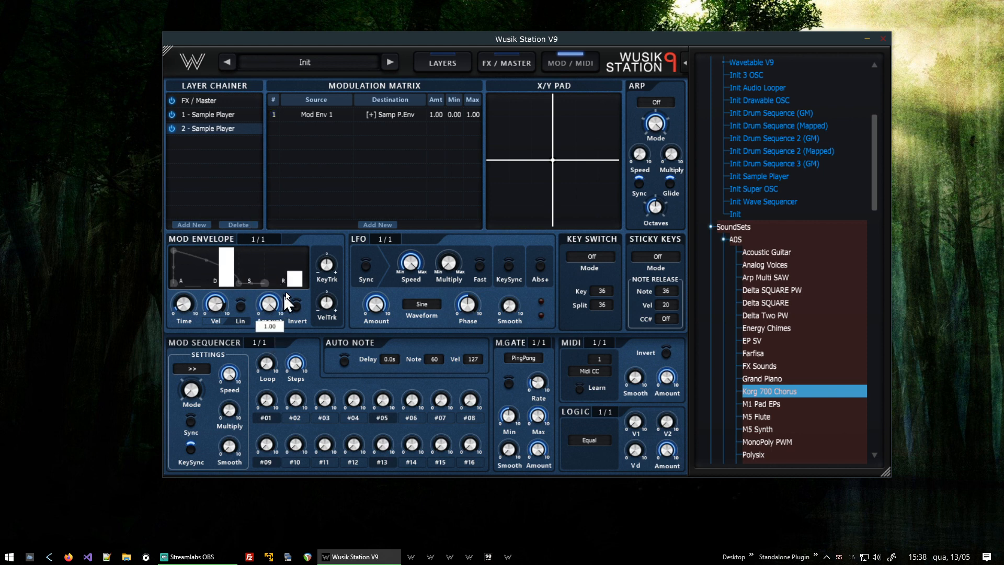
{"action": "mouse_move", "coordinate": [296, 273]}
{"action": "left_mouse_down"}
{"action": "mouse_move", "coordinate": [301, 288]}
{"action": "mouse_move", "coordinate": [306, 276]}
{"action": "left_mouse_up"}
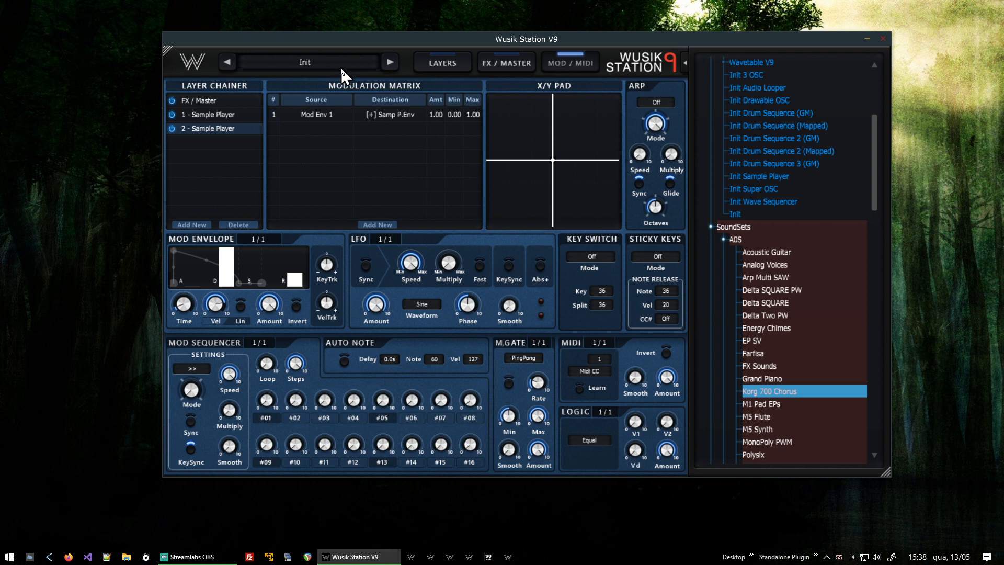
- Switch off layer 1 in the layer chainer to hear layer 2 alone
{"action": "left_click", "coordinate": [172, 114]}
{"action": "left_click", "coordinate": [445, 60]}
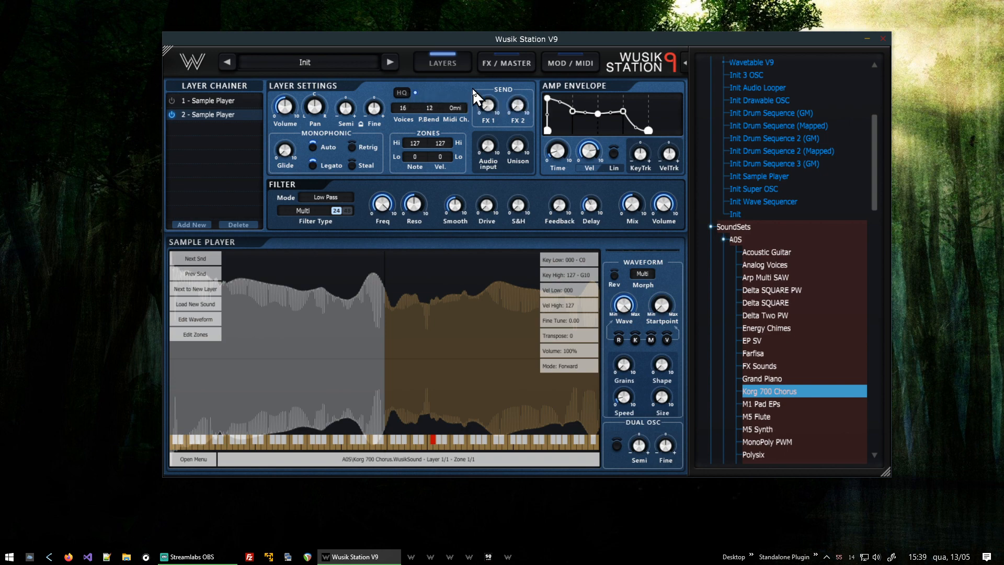
{"action": "left_click", "coordinate": [567, 66]}
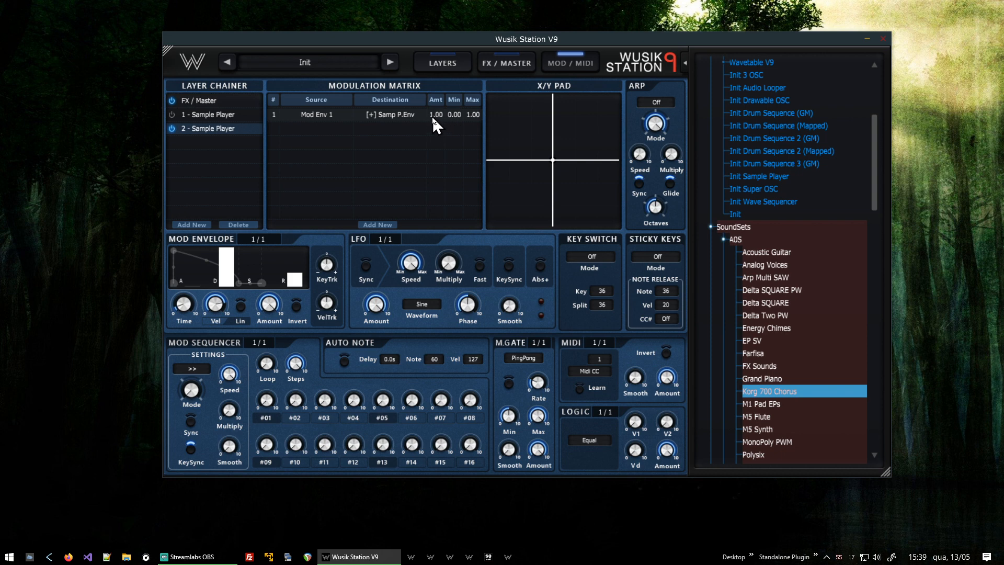
- Turn on the mod envelope's Lin option and set the Mod Env 1 to P.Env amount to 0.06
{"action": "left_click_drag", "start_coordinate": [448, 158], "coordinate": [450, 229]}
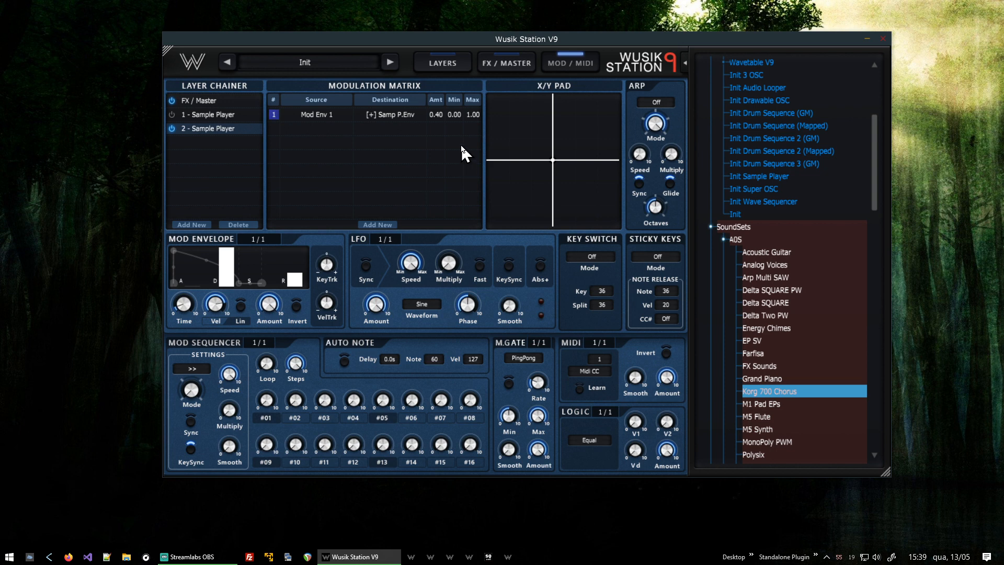
{"action": "left_click", "coordinate": [240, 305]}
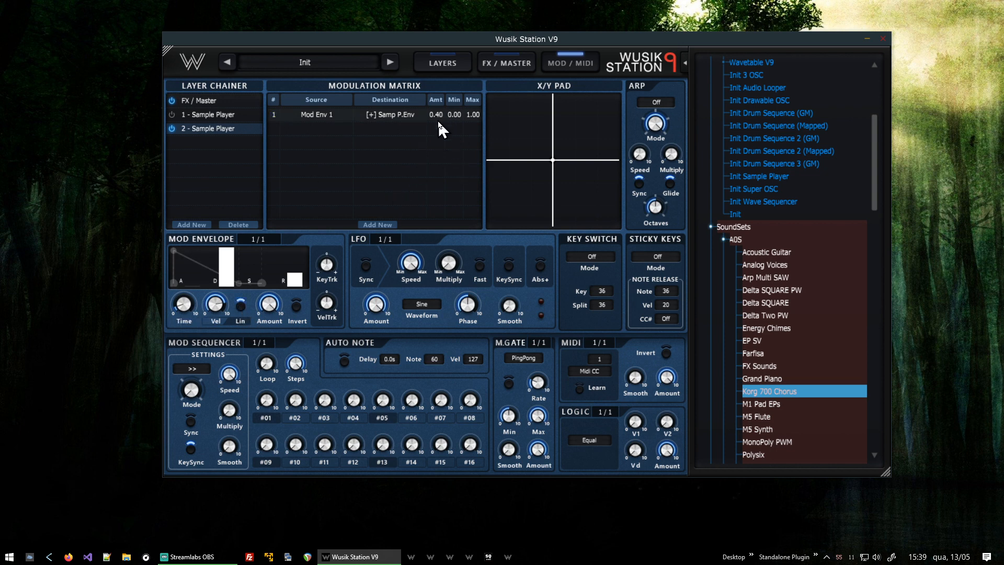
{"action": "left_click_drag", "start_coordinate": [439, 155], "coordinate": [439, 157]}
{"action": "left_click_drag", "start_coordinate": [433, 166], "coordinate": [431, 234]}
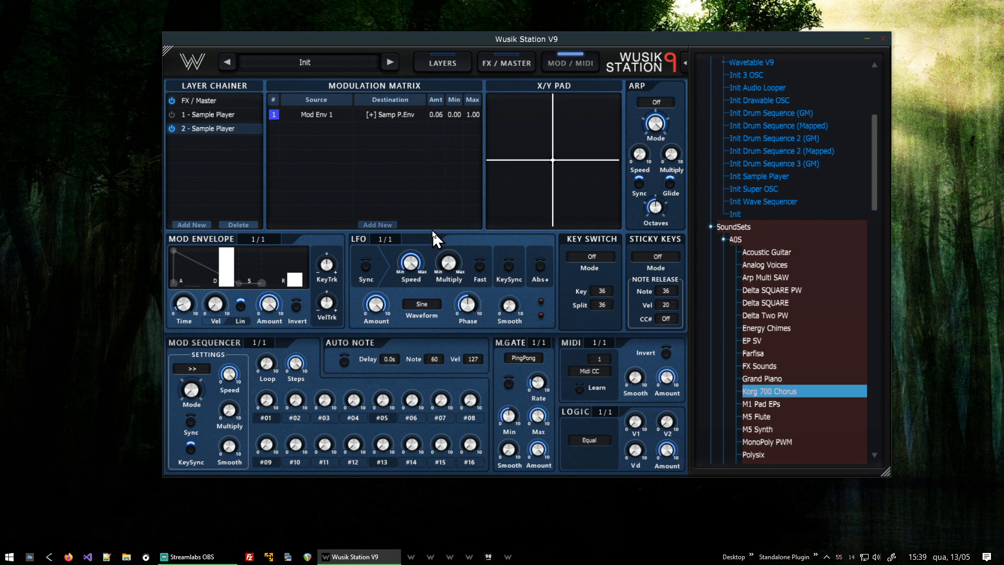
- Switch layer 1 back on and check the FX / Master page's output volume
{"action": "left_click", "coordinate": [171, 114]}
{"action": "left_click", "coordinate": [514, 60]}
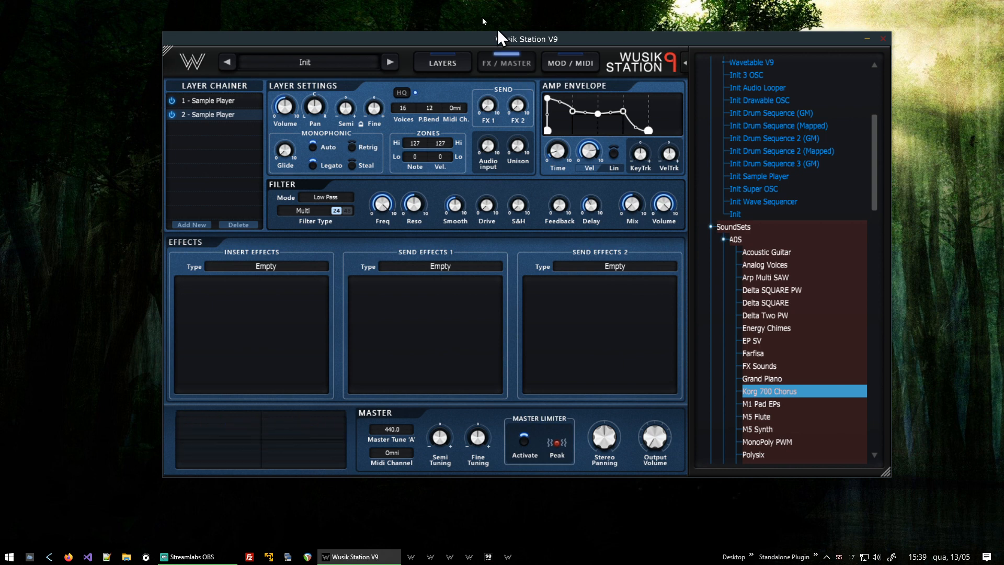
{"action": "left_click", "coordinate": [578, 67]}
{"action": "left_click", "coordinate": [516, 67]}
{"action": "mouse_move", "coordinate": [664, 448]}
{"action": "left_click", "coordinate": [573, 59]}
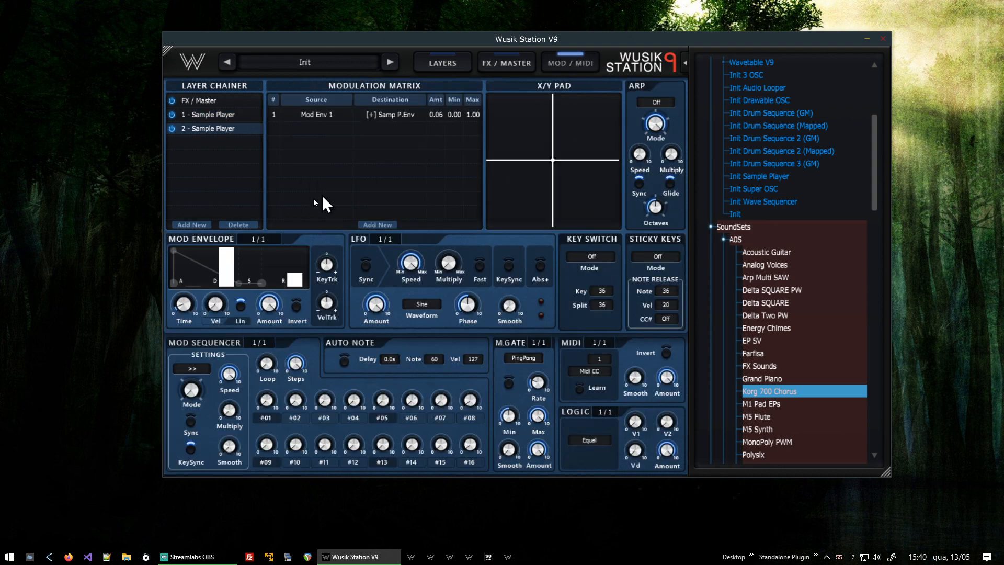
- Change layer 1's LFO routing destination to its Sample Player Vol
{"action": "left_click", "coordinate": [226, 115]}
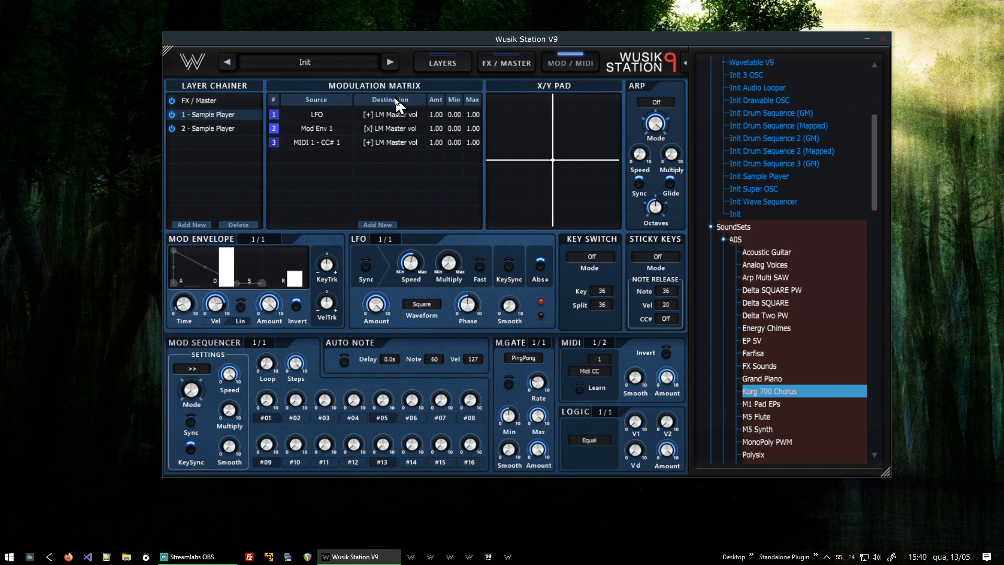
{"action": "left_click", "coordinate": [393, 114]}
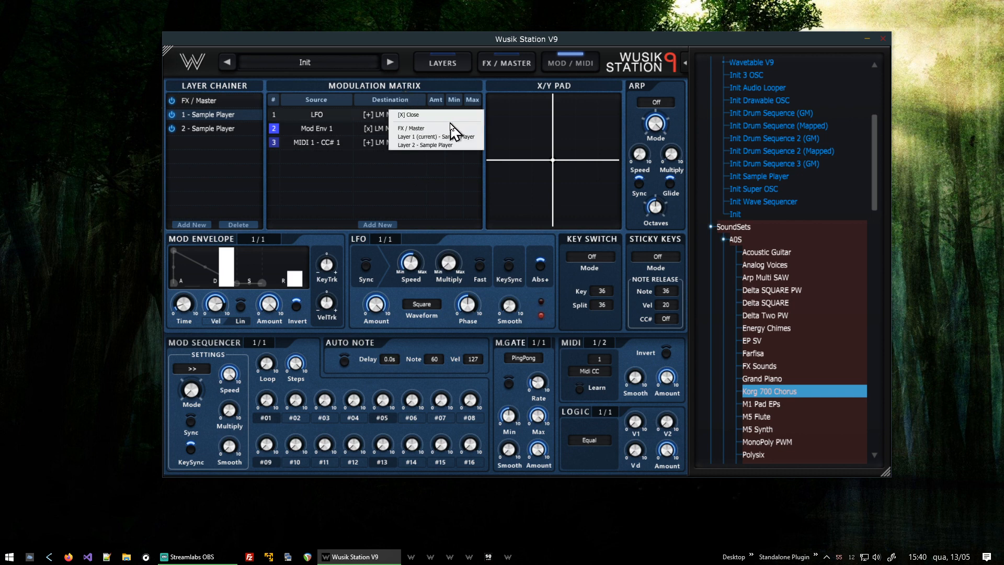
{"action": "left_click", "coordinate": [456, 137]}
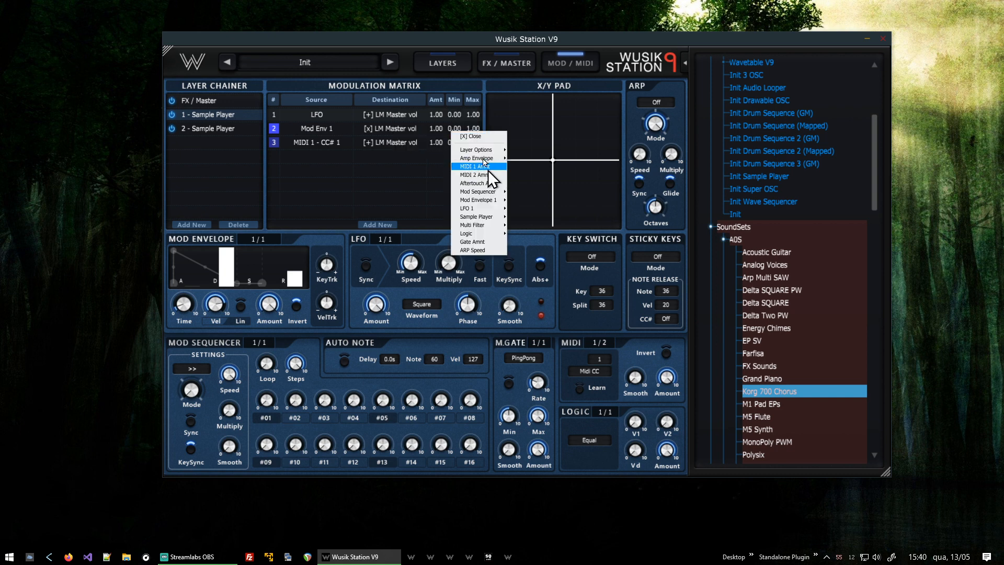
{"action": "mouse_move", "coordinate": [500, 221]}
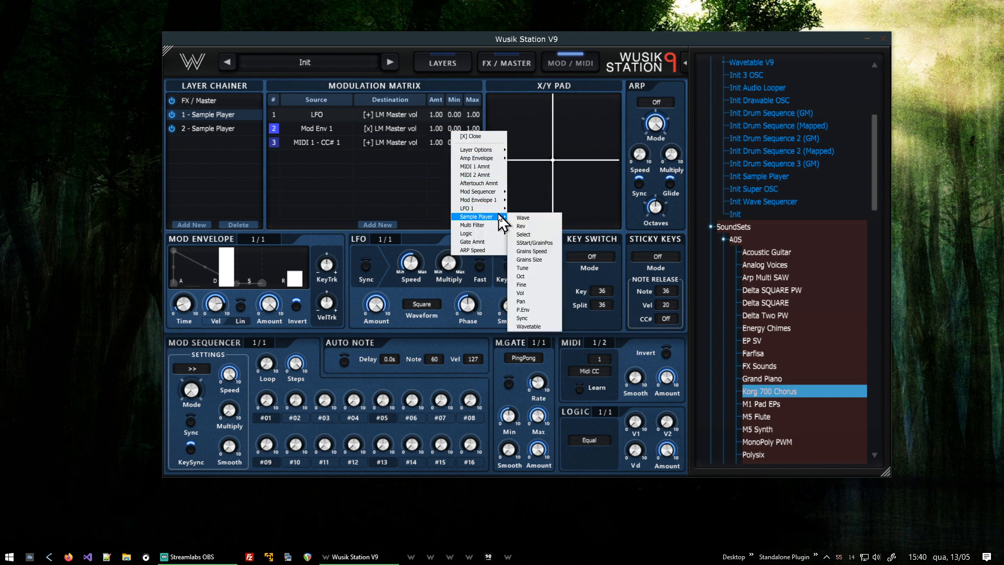
{"action": "left_click", "coordinate": [521, 292]}
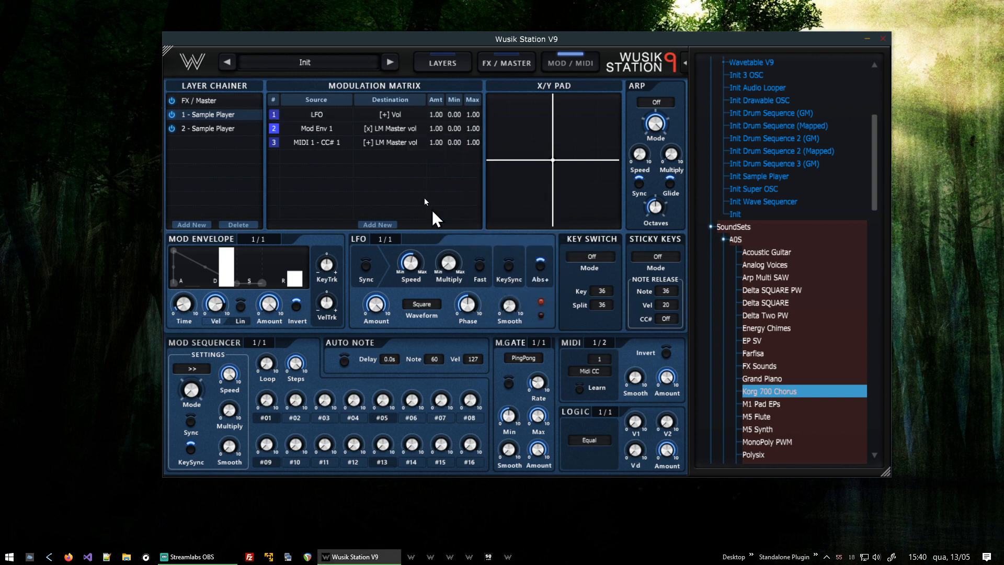
- Change layer 1's Mod Env 1 routing destination to its Sample Player Vol
{"action": "left_click", "coordinate": [397, 129]}
{"action": "left_click", "coordinate": [441, 148]}
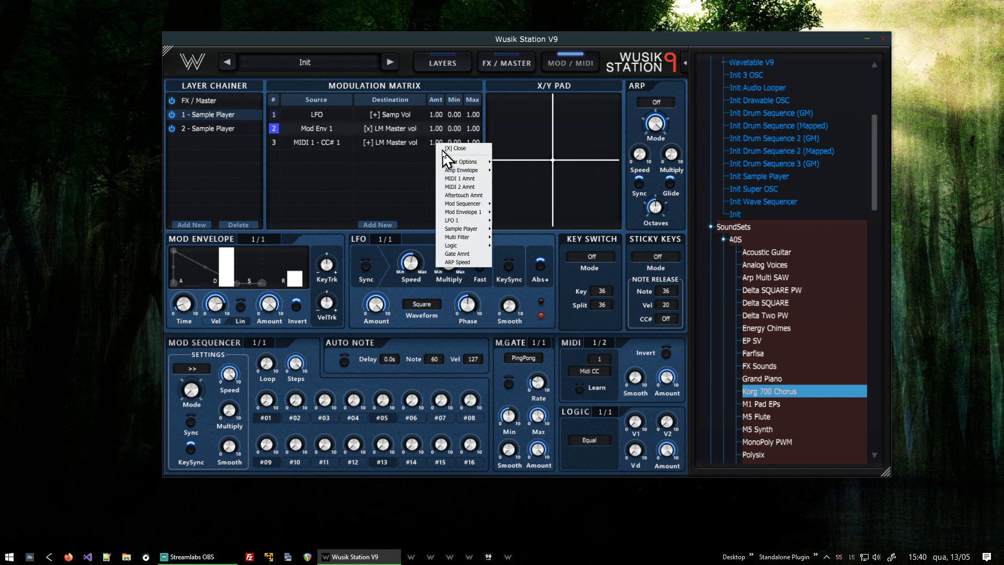
{"action": "mouse_move", "coordinate": [469, 229]}
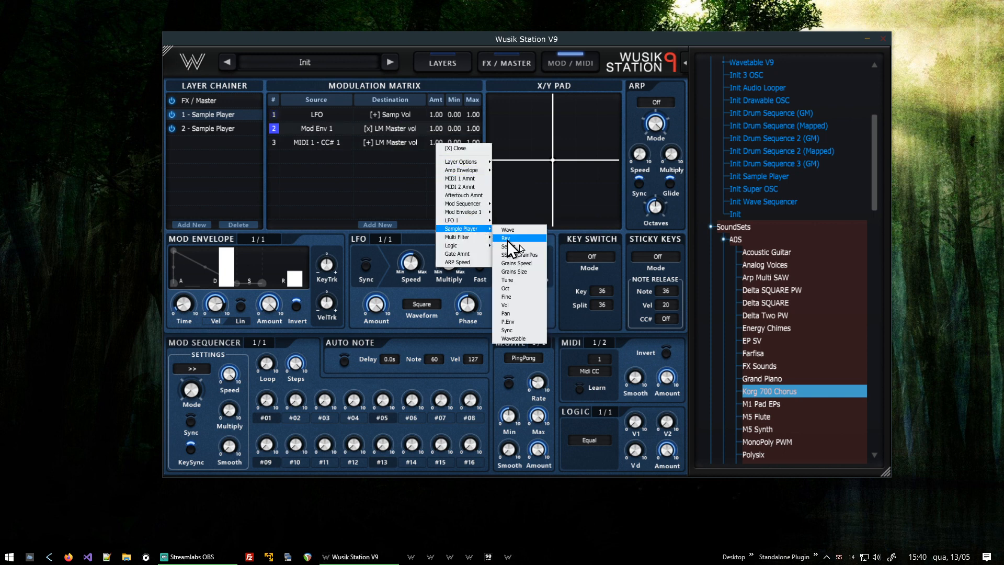
{"action": "left_click", "coordinate": [516, 306]}
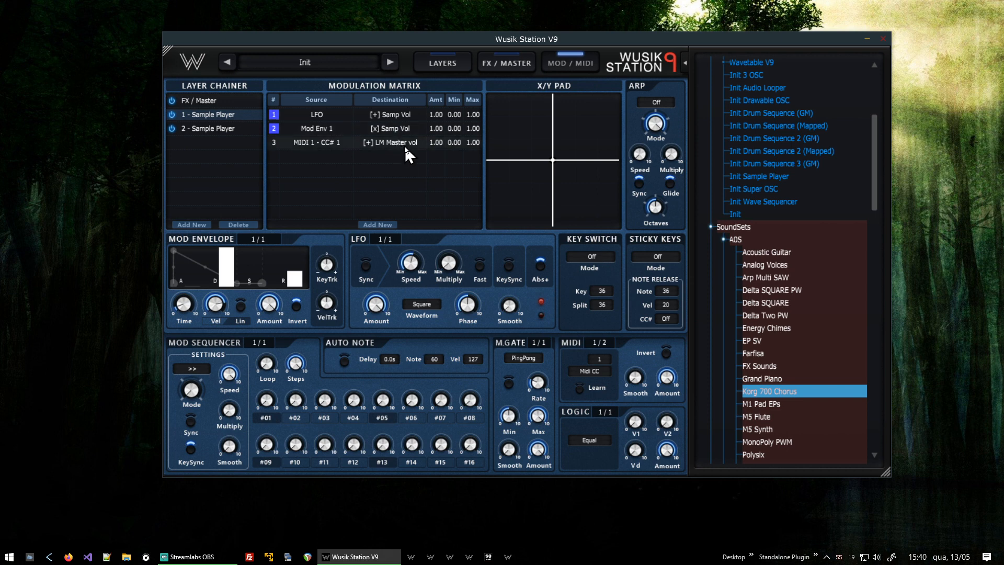
- Change layer 1's MIDI 1 CC 1 routing destination to its Sample Player Vol
{"action": "left_click", "coordinate": [405, 148]}
{"action": "left_click", "coordinate": [453, 172]}
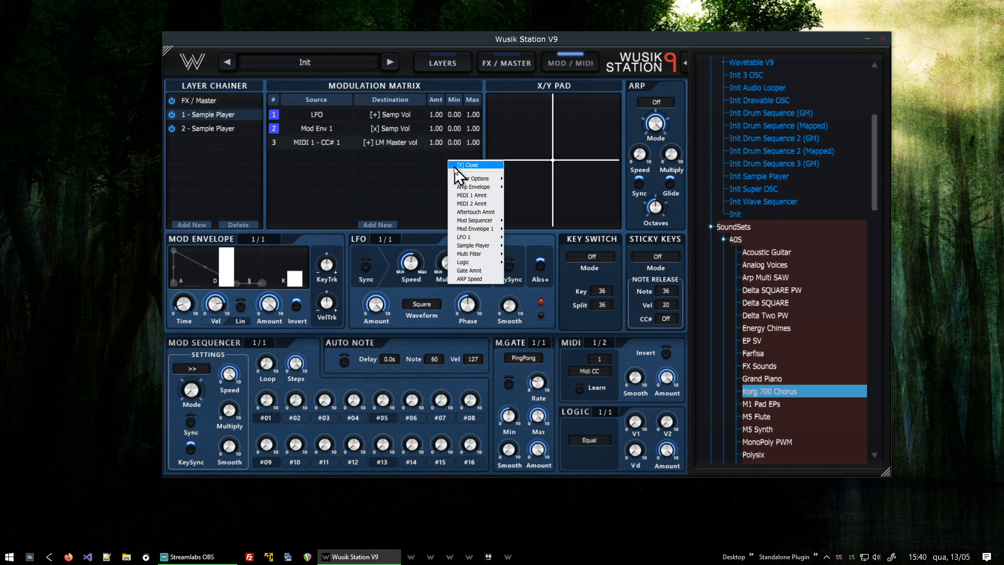
{"action": "mouse_move", "coordinate": [498, 246]}
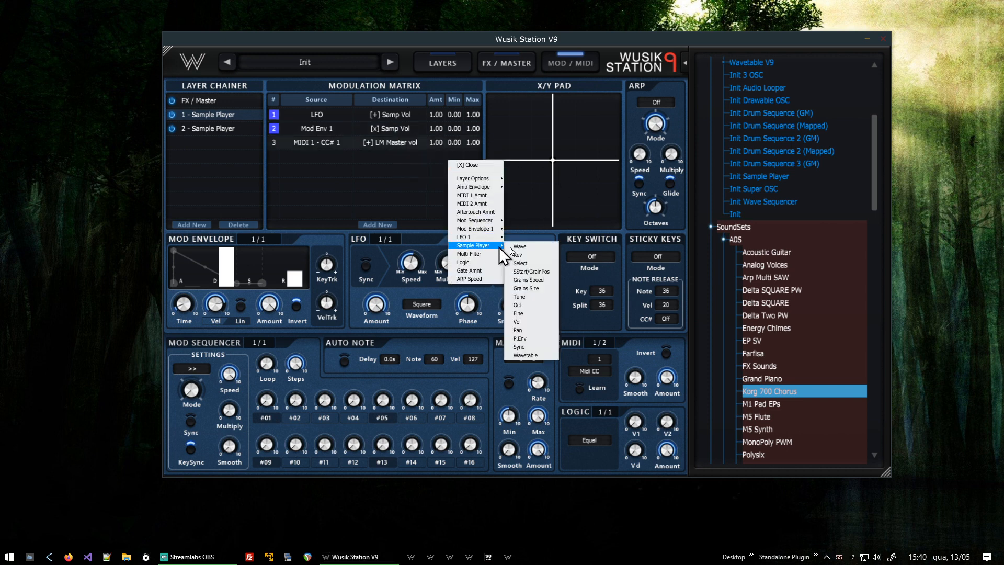
{"action": "left_click", "coordinate": [517, 322]}
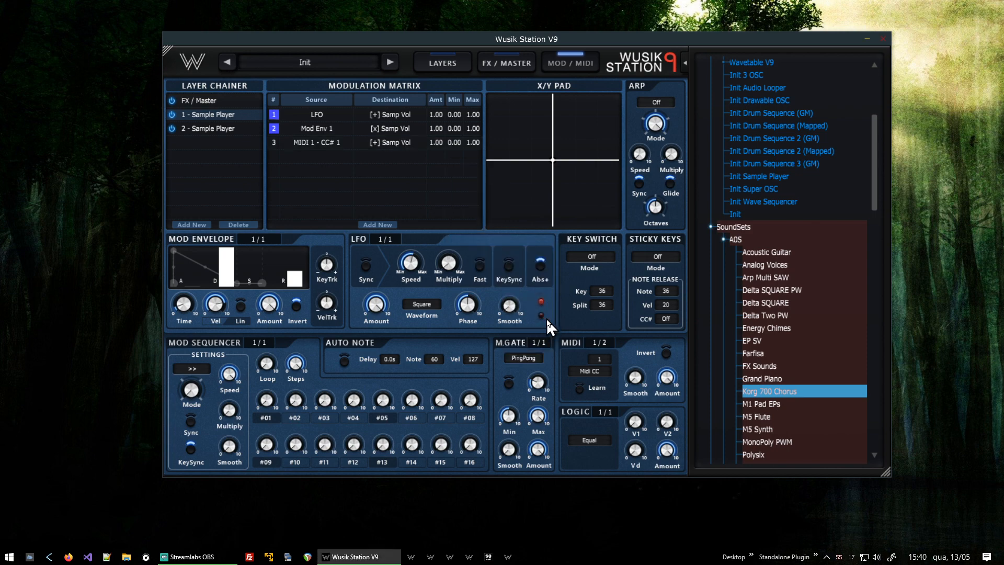
- Raise the master Output Volume on the FX / Master page
{"action": "left_click", "coordinate": [502, 62]}
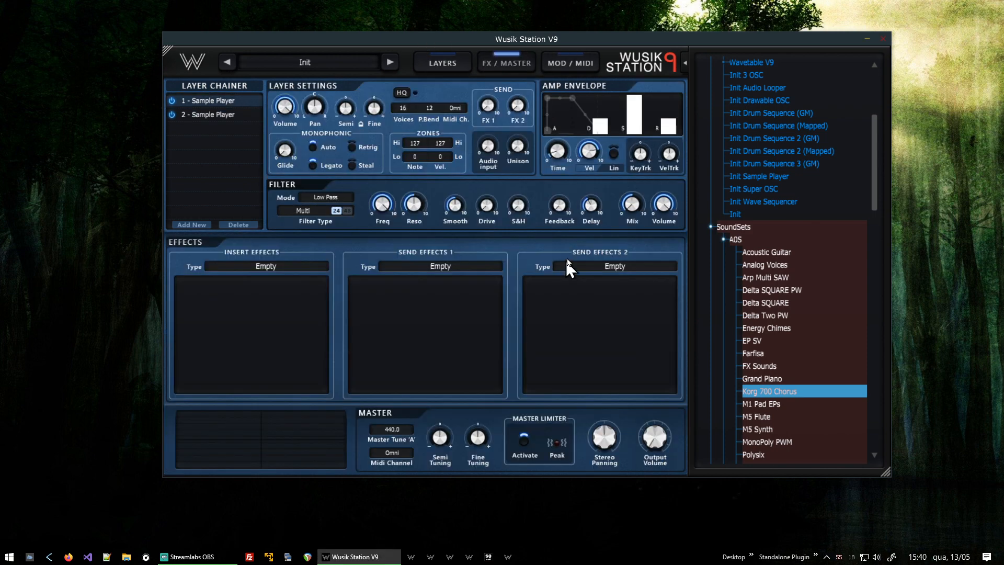
{"action": "left_click_drag", "start_coordinate": [665, 436], "coordinate": [666, 420]}
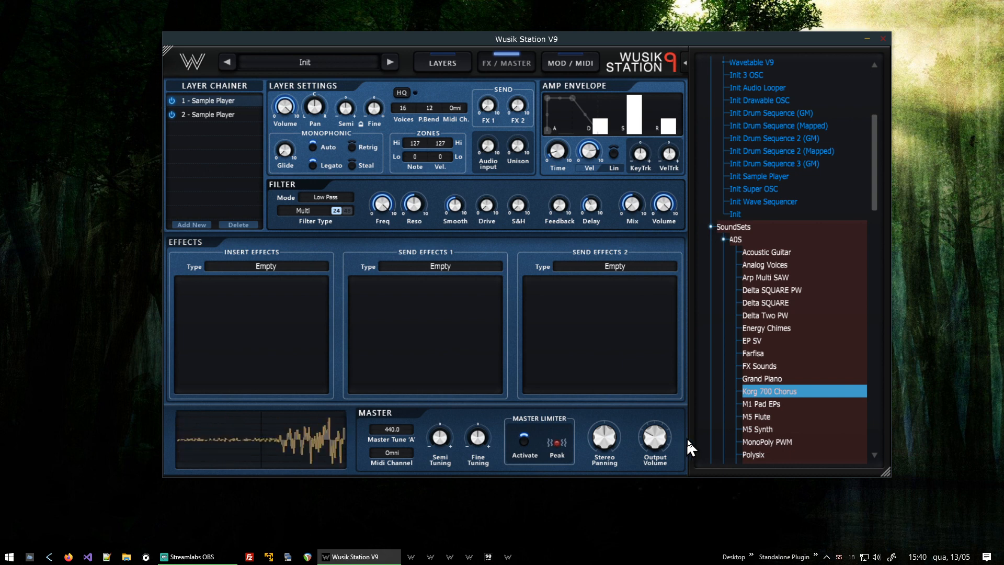
- Adjust the Min and Max limits of layer 2's Mod Env 1 to P.Env routing
{"action": "left_click", "coordinate": [229, 116]}
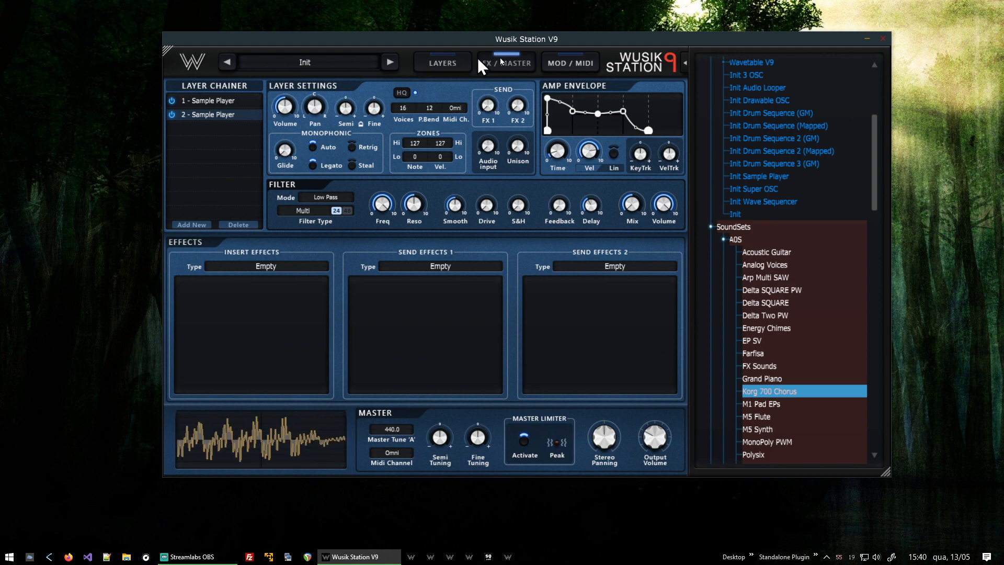
{"action": "left_click", "coordinate": [571, 66]}
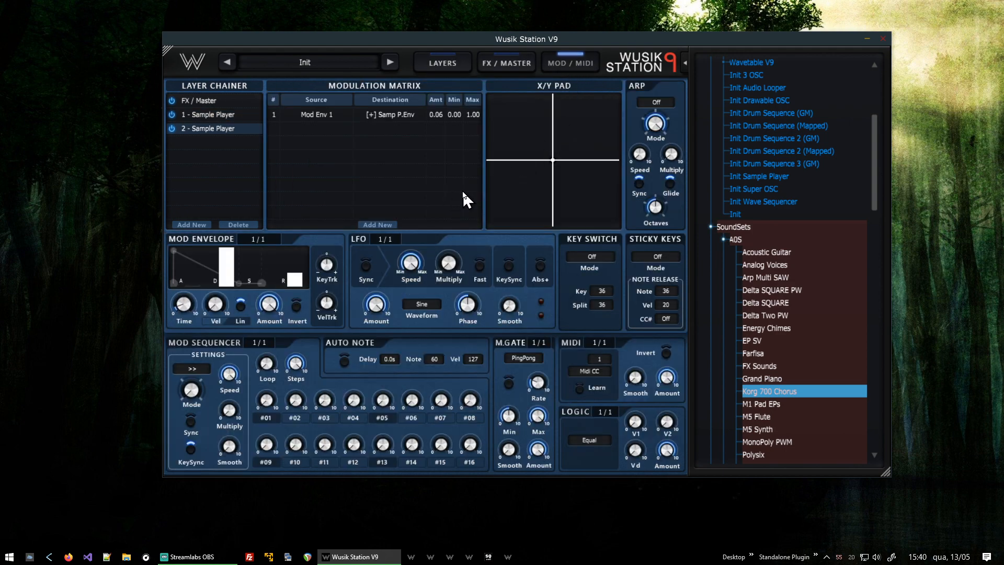
{"action": "left_click_drag", "start_coordinate": [467, 108], "coordinate": [507, 2]}
{"action": "left_click_drag", "start_coordinate": [454, 115], "coordinate": [483, 56]}
{"action": "left_click_drag", "start_coordinate": [474, 115], "coordinate": [449, 322]}
{"action": "left_click", "coordinate": [445, 62]}
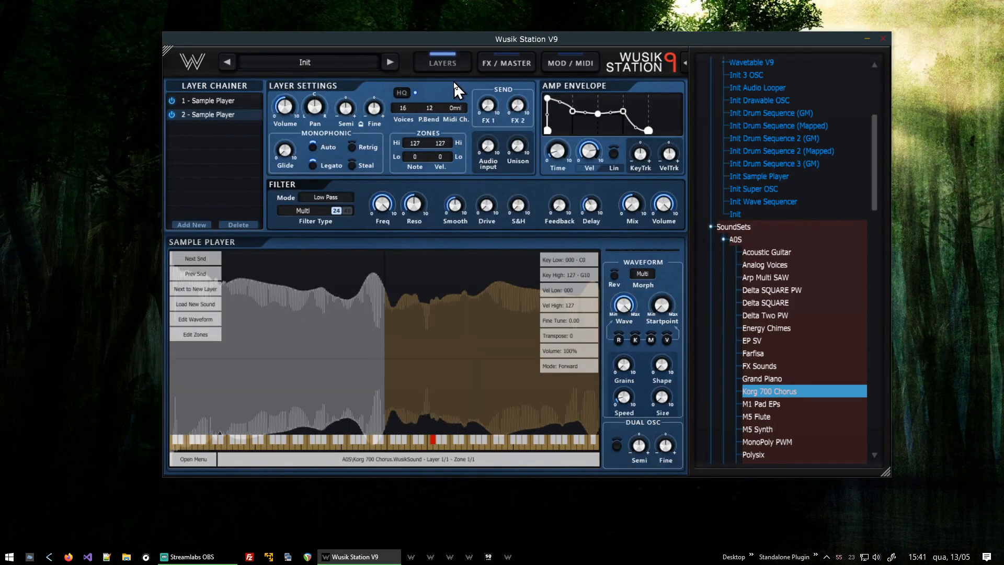
- Load the A0S VS Voices soundset into layer 2 from the SoundSets browser
{"action": "scroll", "coordinate": [848, 335], "scroll_direction": "down", "scroll_amount": 2}
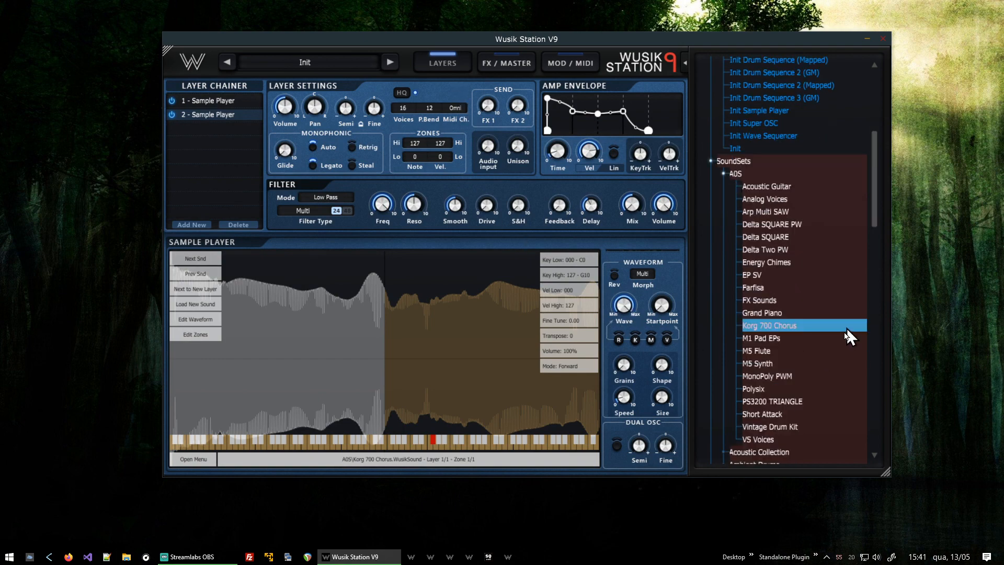
{"action": "scroll", "coordinate": [857, 344], "scroll_direction": "down", "scroll_amount": 1}
{"action": "left_click", "coordinate": [794, 356]}
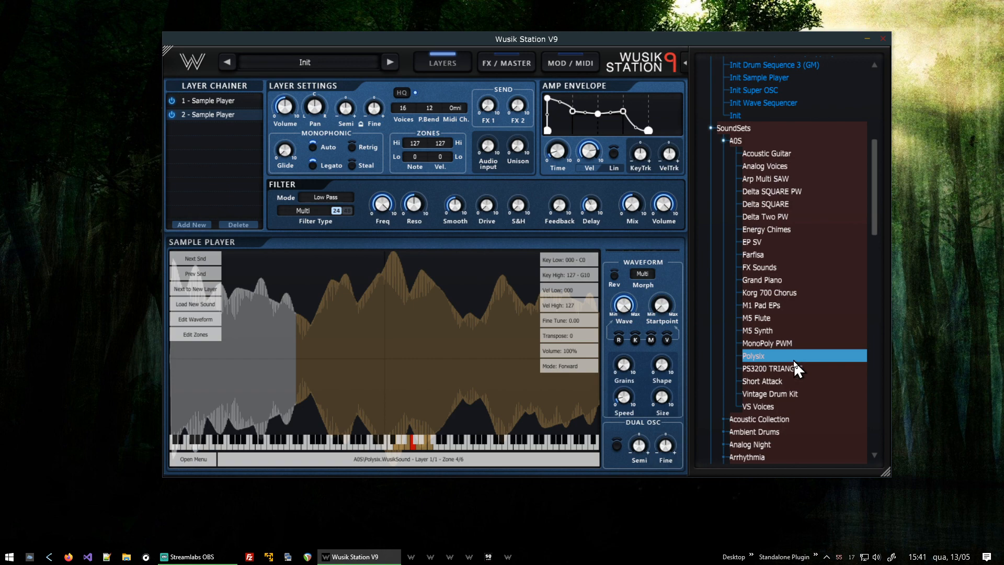
{"action": "left_click", "coordinate": [789, 406]}
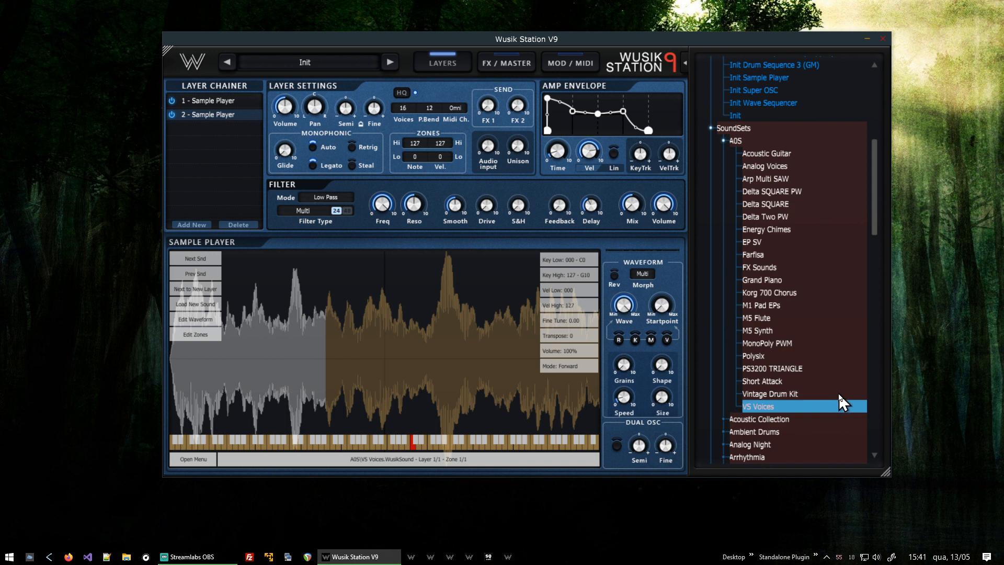
- Adjust layer 2's Semi tuning and FX 1 send knobs in Layer Settings
{"action": "mouse_move", "coordinate": [350, 105]}
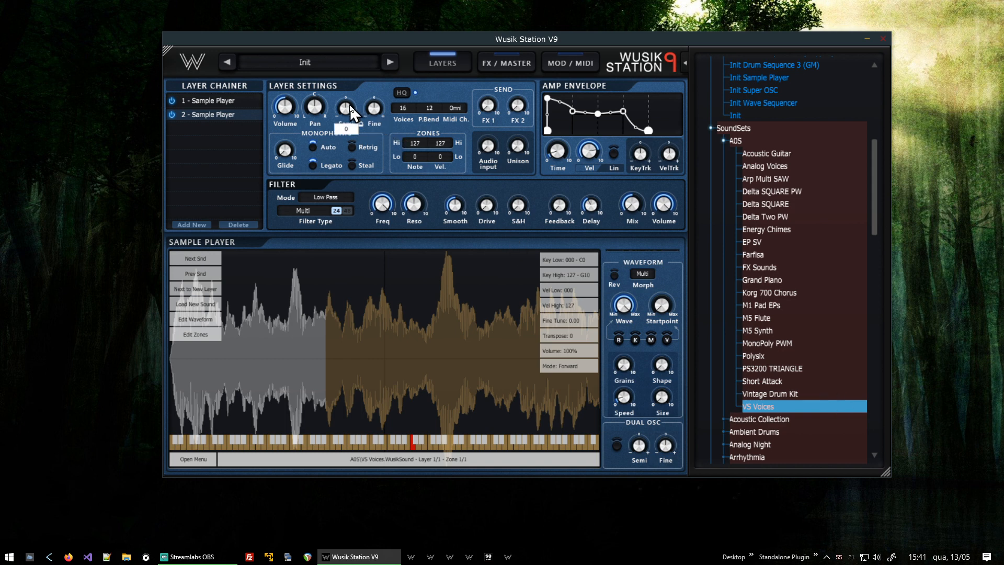
{"action": "left_click_drag", "start_coordinate": [349, 105], "coordinate": [365, 164]}
{"action": "left_click_drag", "start_coordinate": [486, 114], "coordinate": [550, 2]}
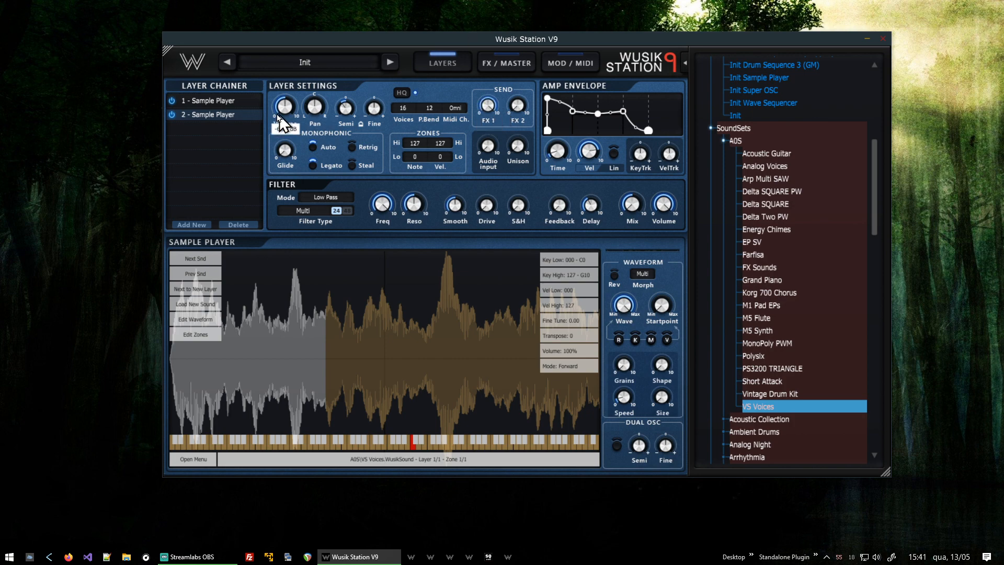
- Select layer 1 and add a Double Chorus to Send Effects 1 on the FX / Master page
{"action": "left_click", "coordinate": [232, 101]}
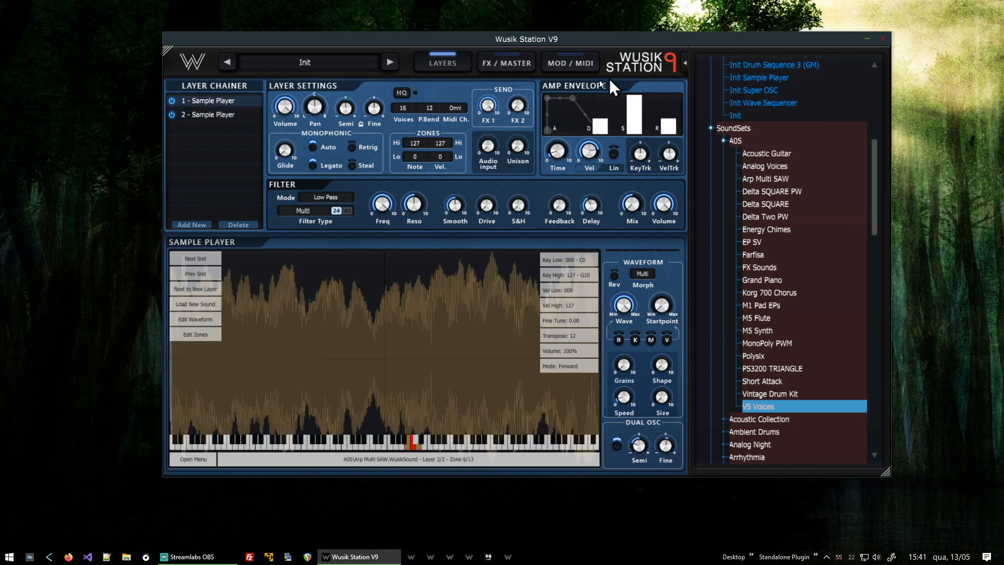
{"action": "left_click", "coordinate": [509, 64]}
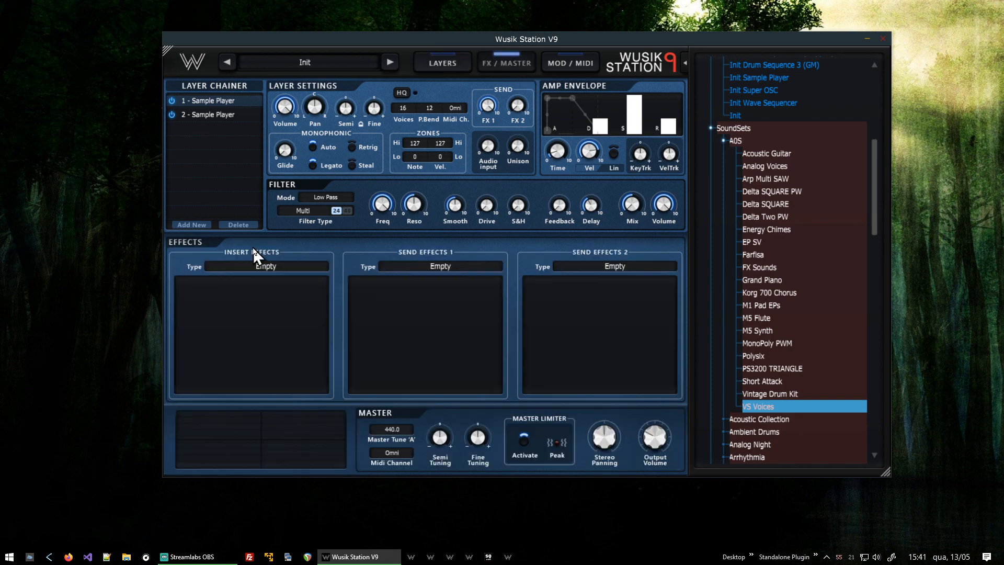
{"action": "left_click", "coordinate": [457, 269]}
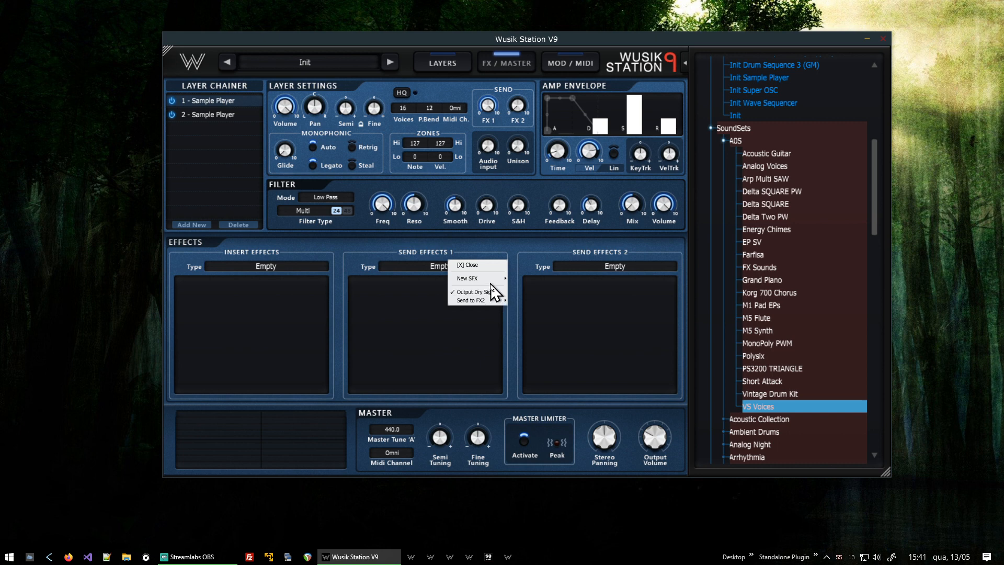
{"action": "mouse_move", "coordinate": [494, 278]}
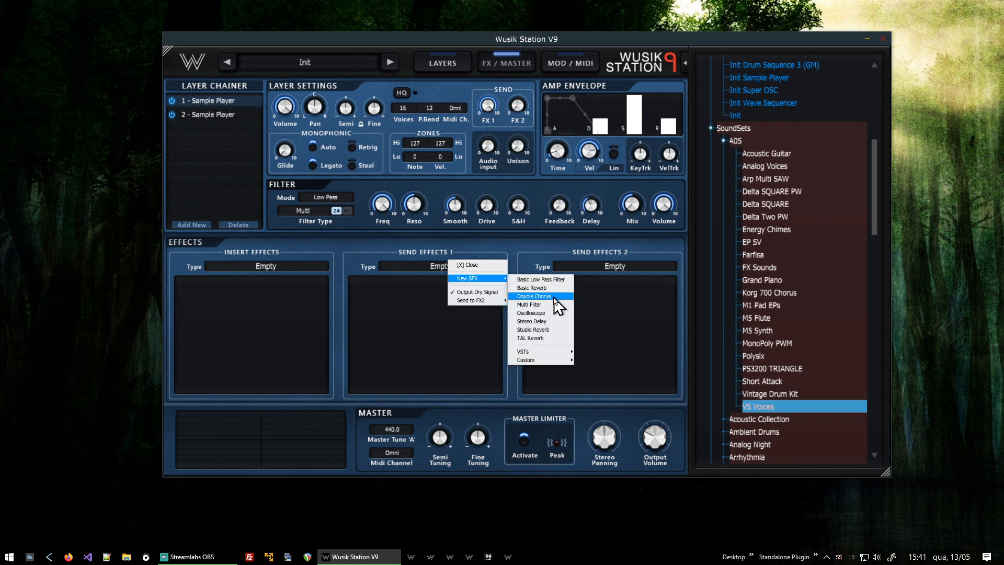
{"action": "left_click", "coordinate": [554, 297]}
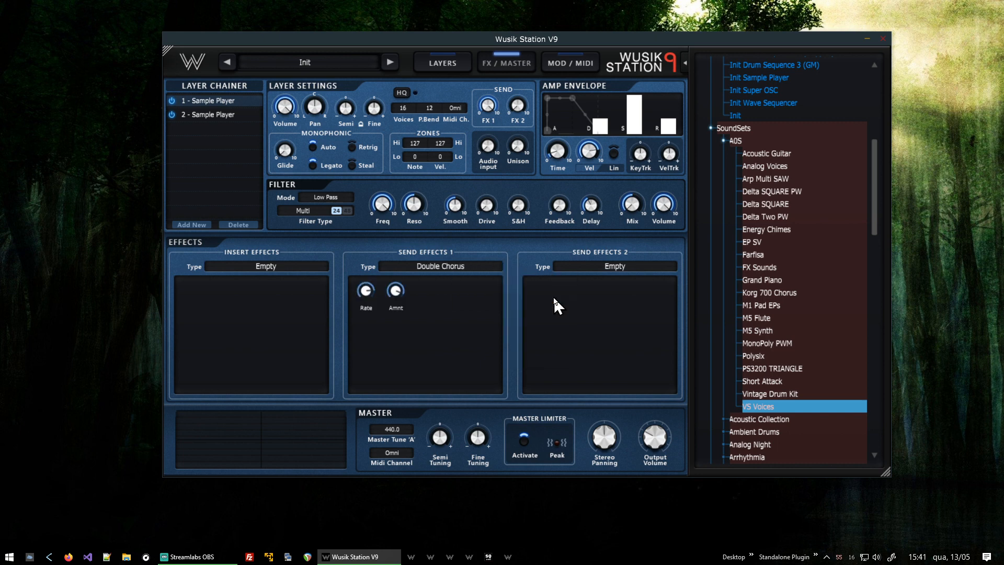
- Replace the Send Effects 1 effect with a Stereo Delay
{"action": "left_click", "coordinate": [449, 271]}
{"action": "mouse_move", "coordinate": [489, 307]}
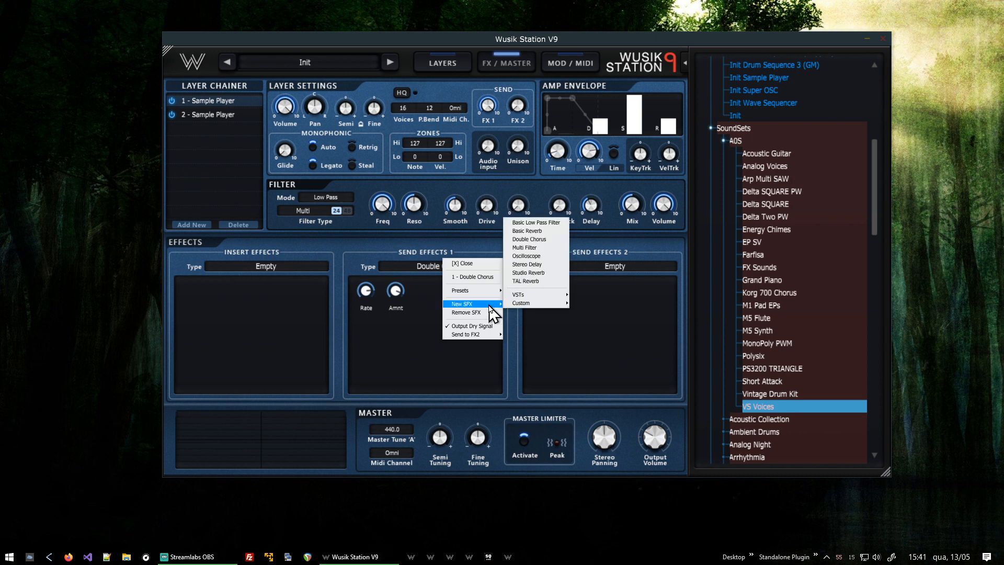
{"action": "left_click", "coordinate": [544, 266]}
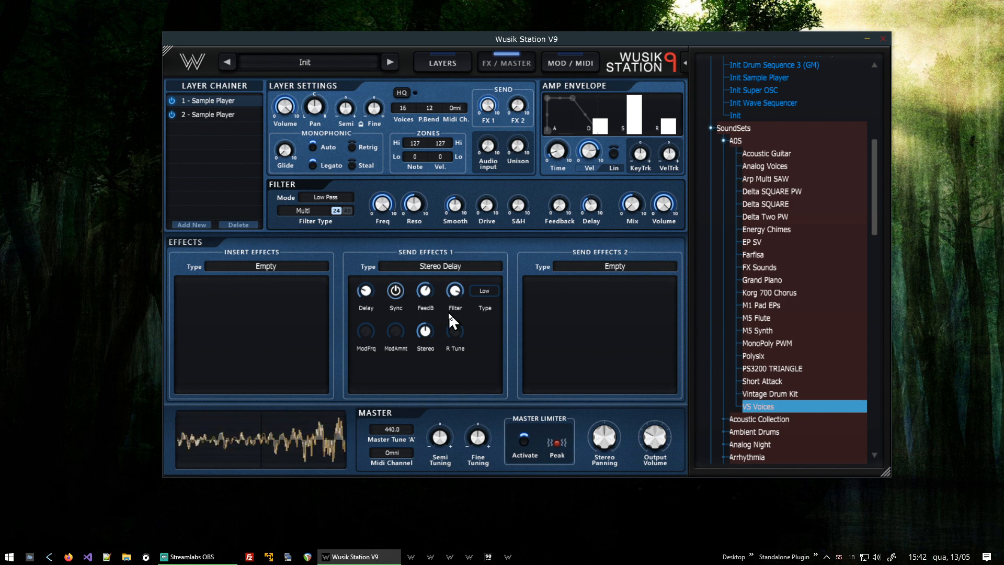
- Lower the master Output Volume slightly
{"action": "mouse_move", "coordinate": [650, 437]}
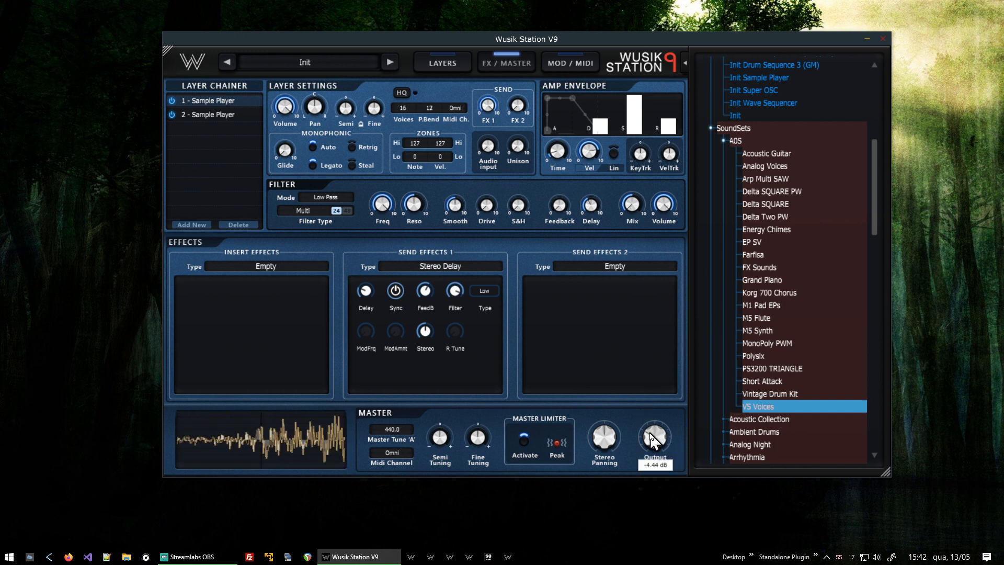
{"action": "scroll", "coordinate": [650, 438], "scroll_direction": "down", "scroll_amount": 2}
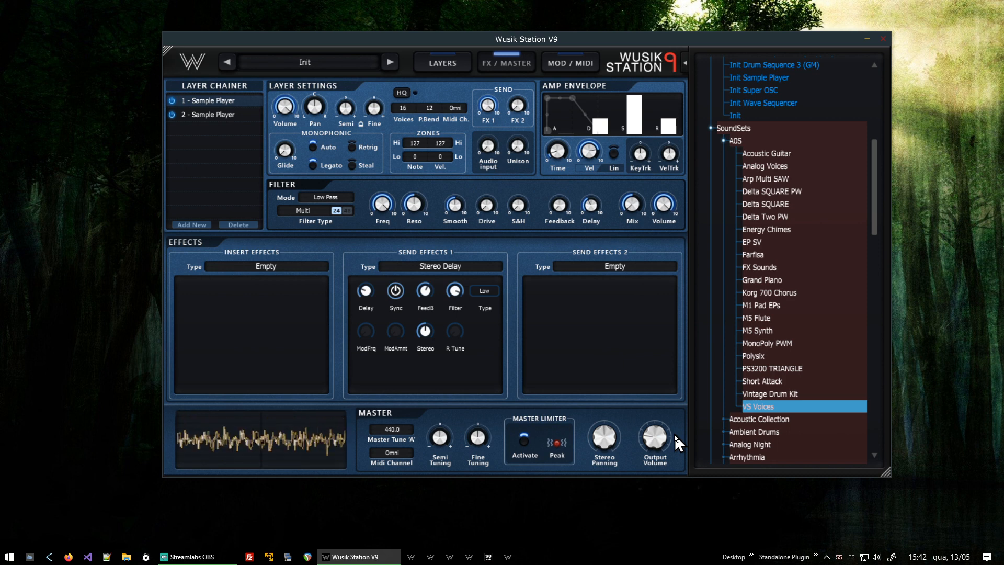
- Select layer 2 and toggle its Dual OSC switch in the Sample Player
{"action": "left_click", "coordinate": [186, 117]}
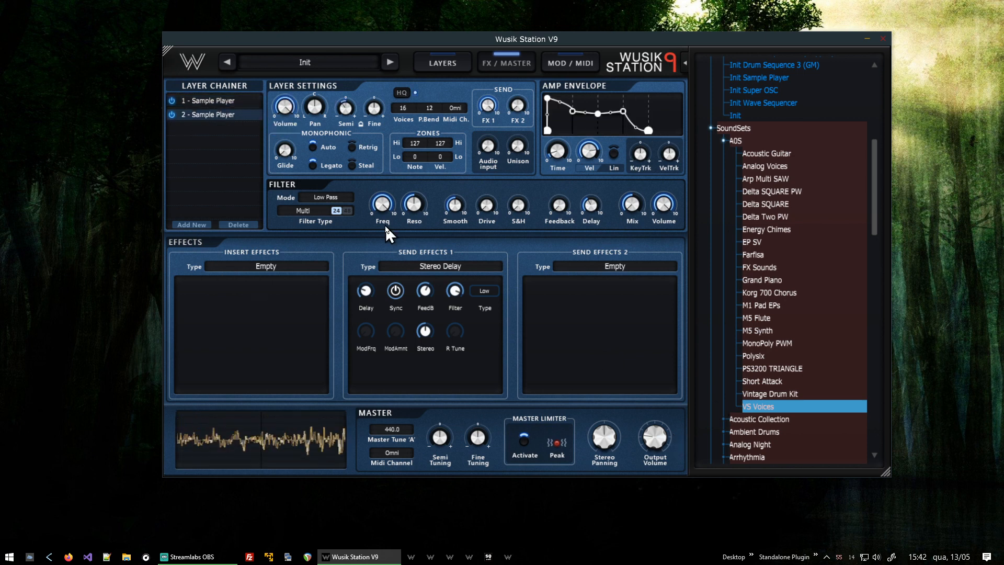
{"action": "left_click", "coordinate": [445, 64]}
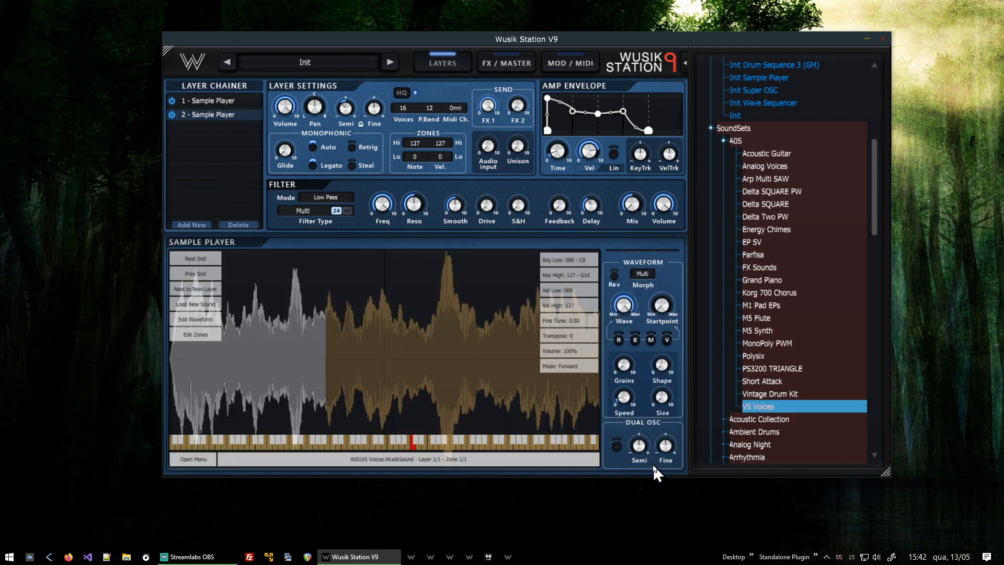
{"action": "left_click", "coordinate": [618, 444]}
- Review the effects and modulation routings of both layers across the FX / Master, Mod / MIDI and Layers pages
{"action": "left_click", "coordinate": [509, 61]}
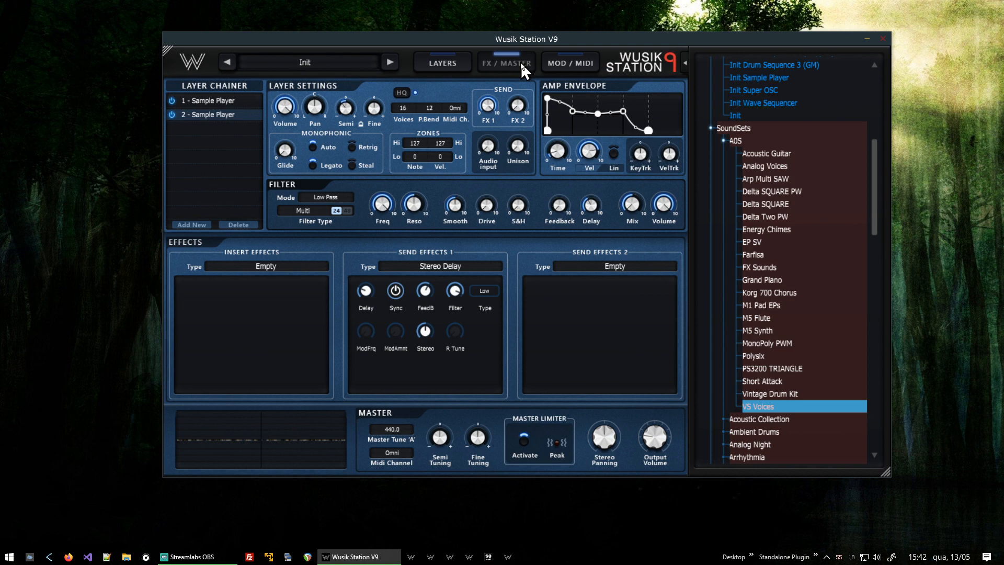
{"action": "left_click", "coordinate": [582, 63]}
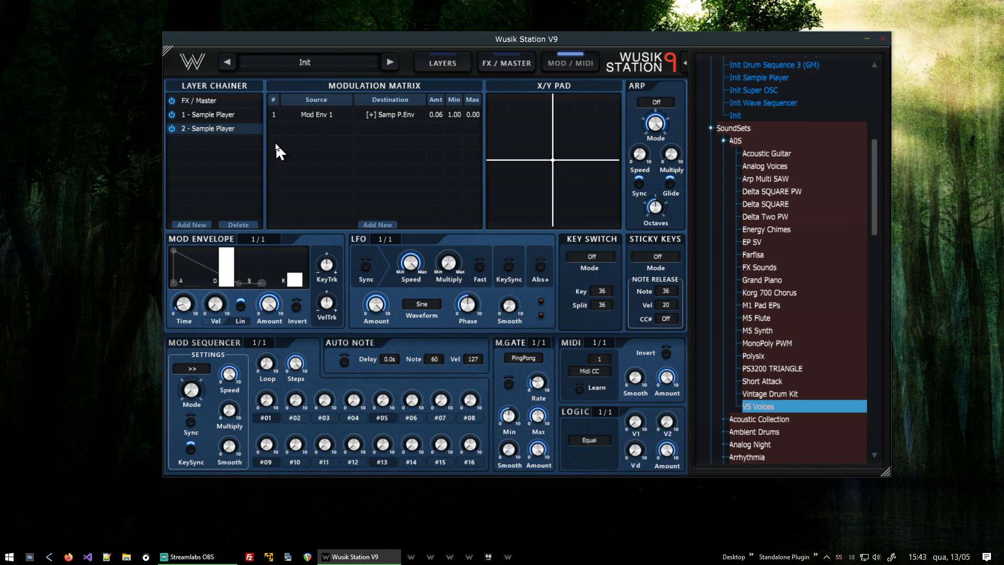
{"action": "left_click", "coordinate": [229, 113]}
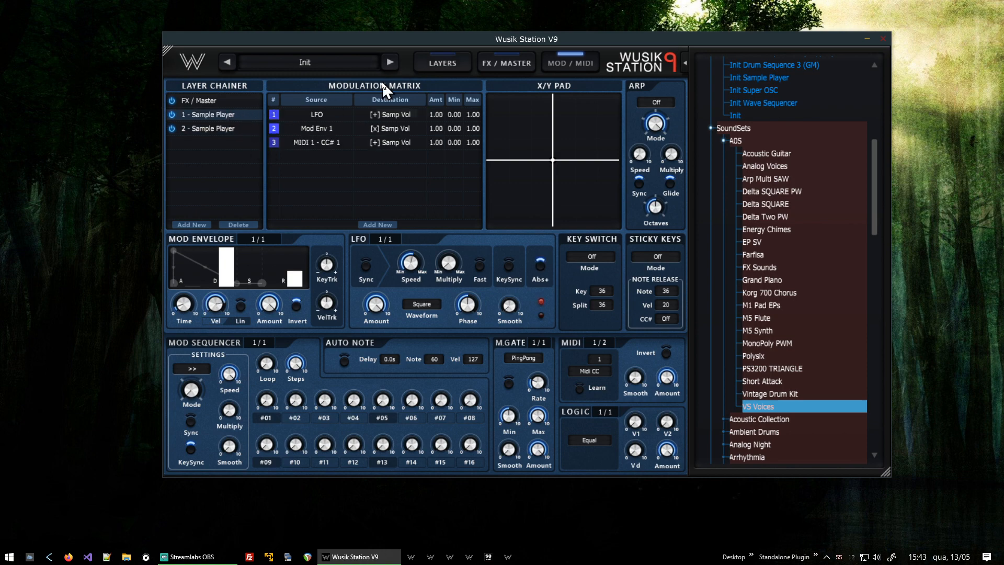
{"action": "left_click", "coordinate": [451, 60]}
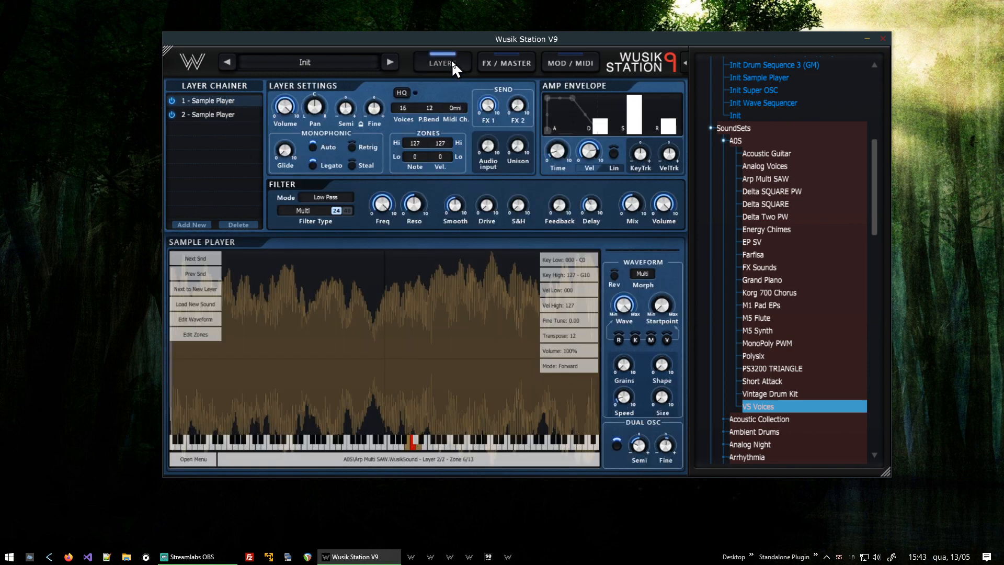